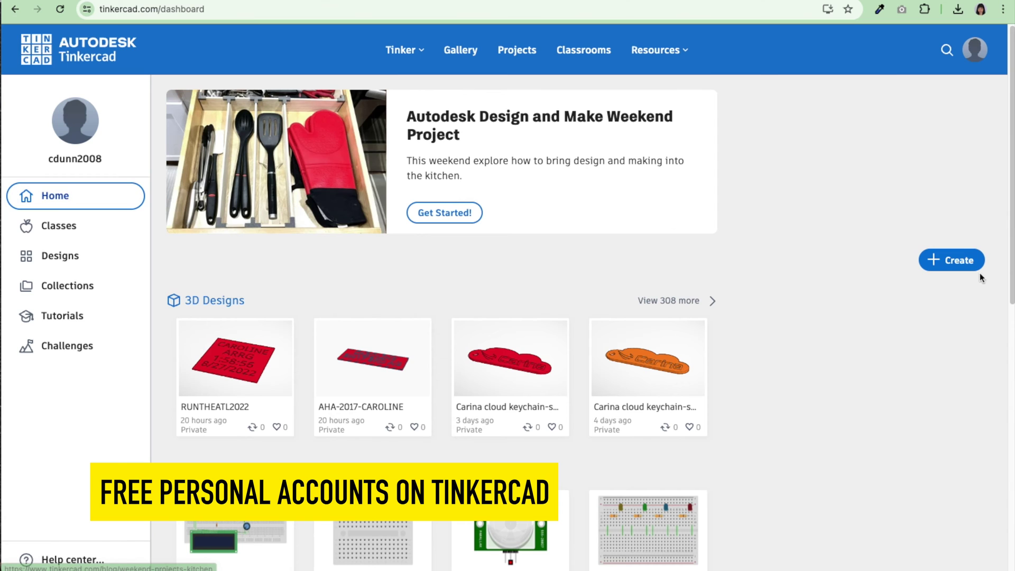
- Create a new blank 3D design, auto-named 'Glorious Kieran-Robo', from the dashboard
left_click(957, 261)
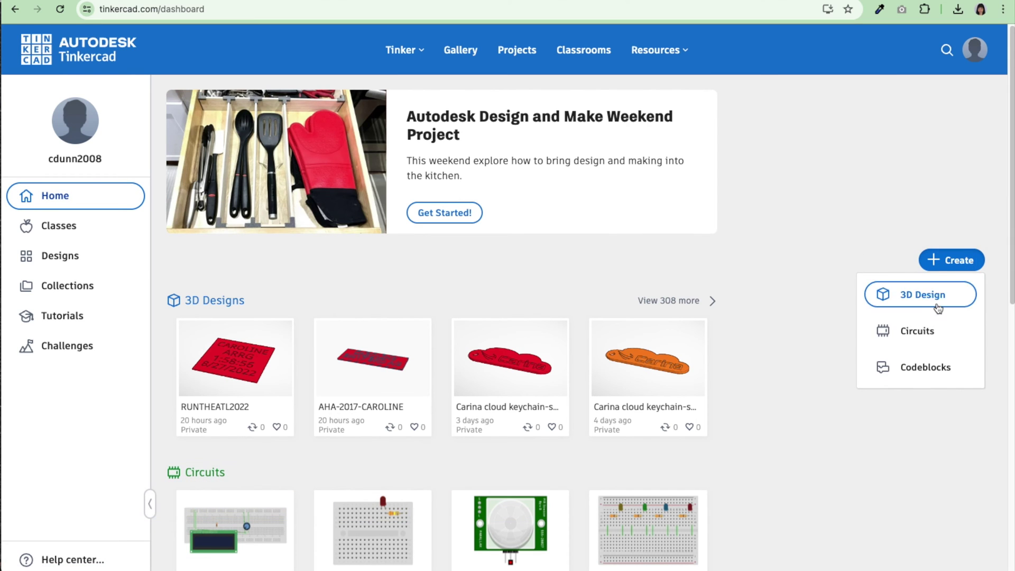
left_click(923, 295)
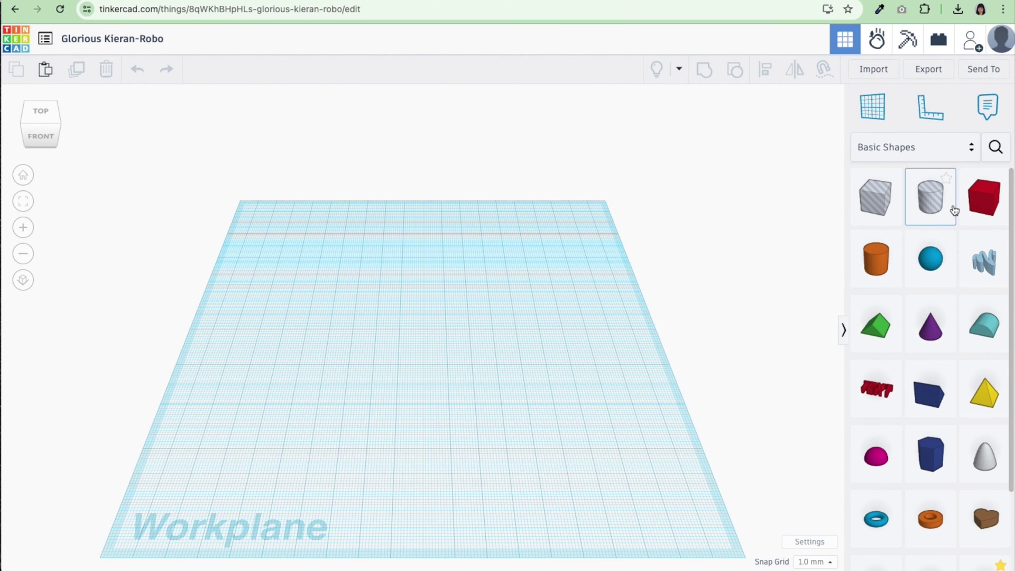
- Place a box on the workplane and size it 38.5 × 31 mm, 1 mm high
left_click(984, 198)
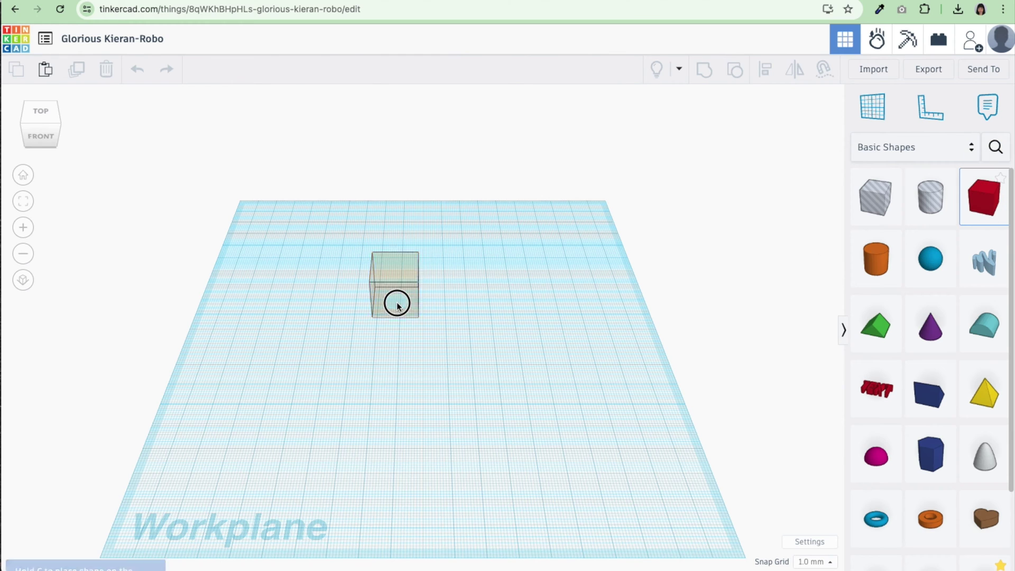
left_click(398, 301)
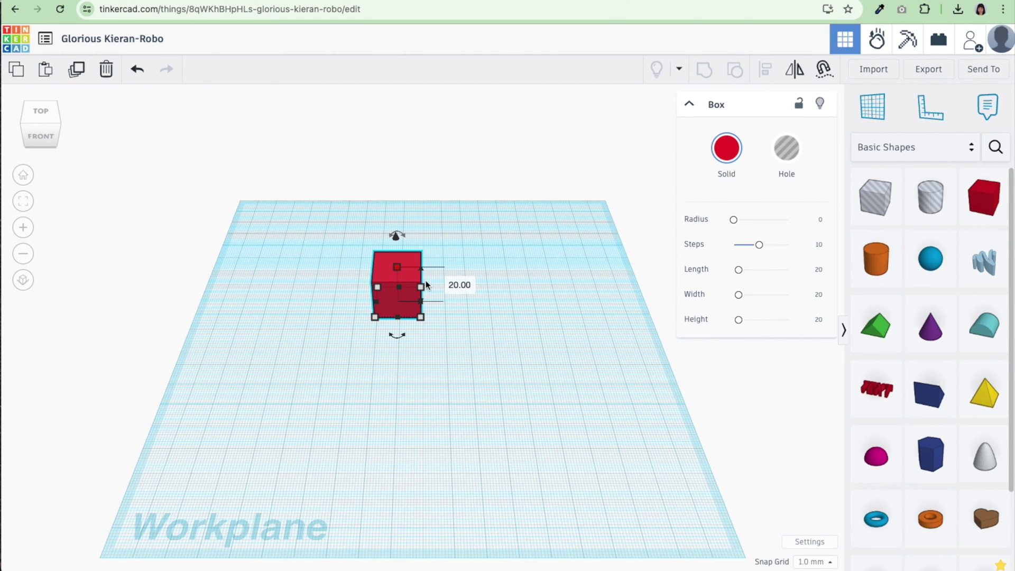
left_click(464, 285)
type("1")
key("Return")
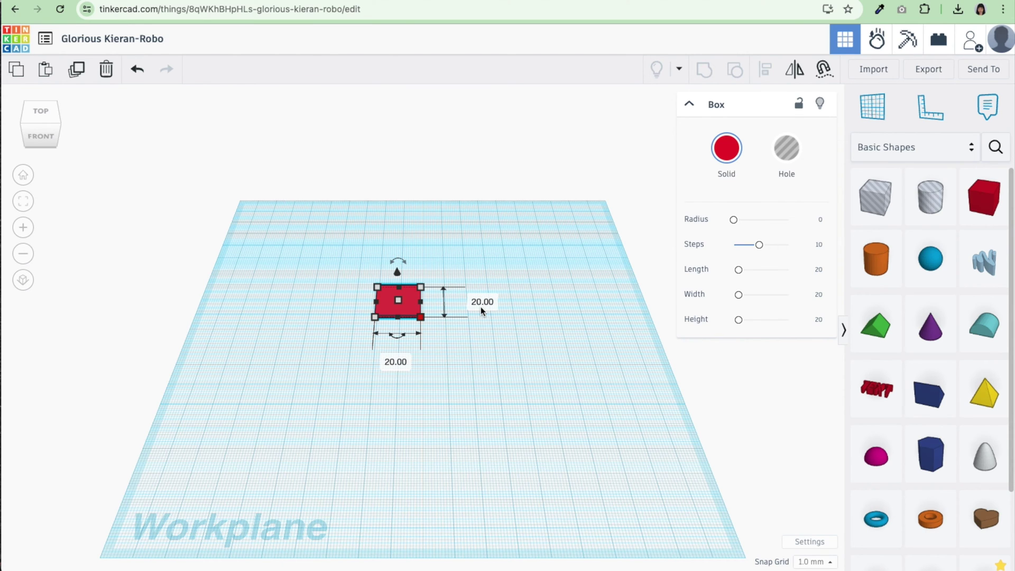
left_click(405, 363)
type("38.5")
key("Tab")
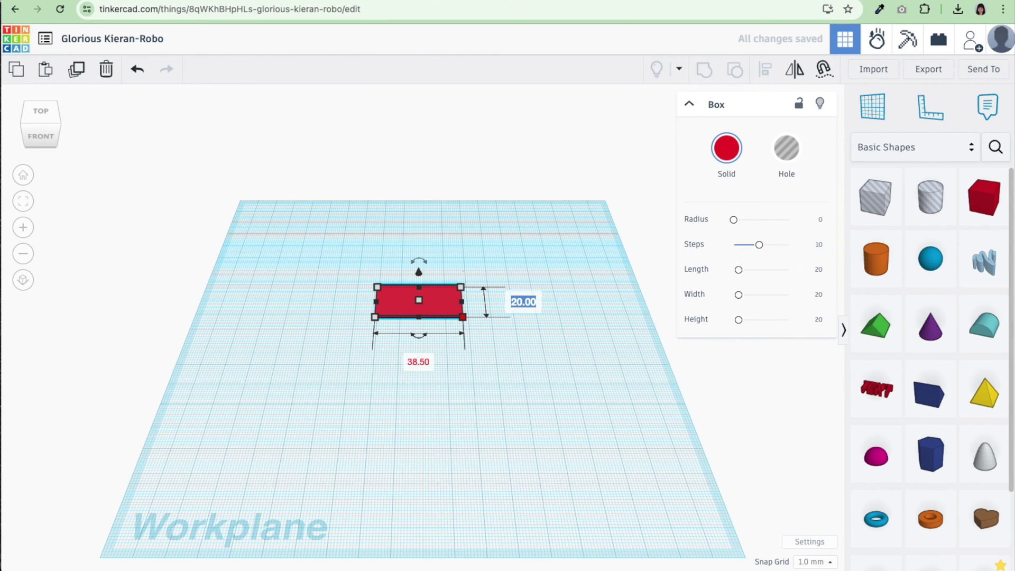
key("Tab")
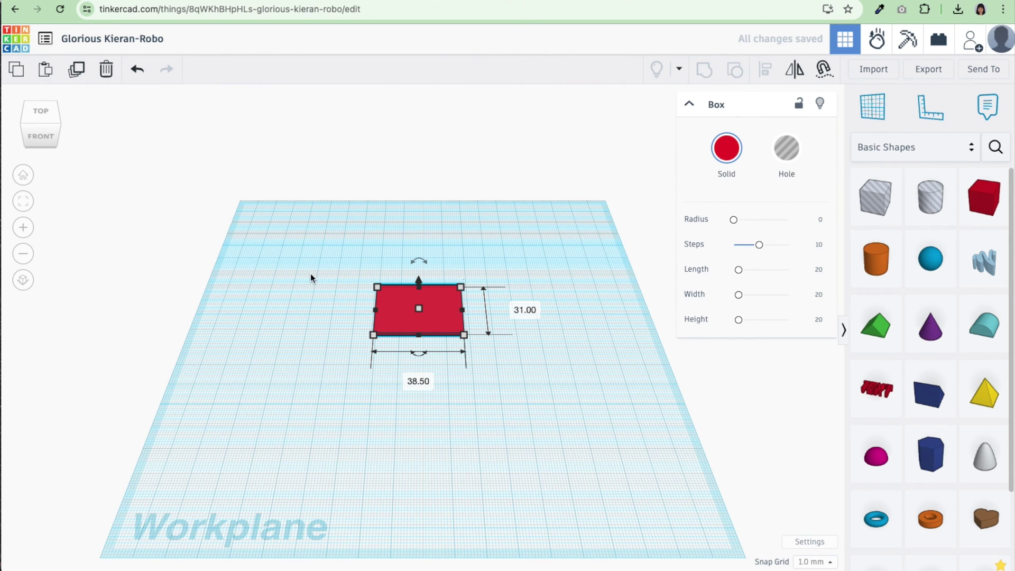
left_click(23, 202)
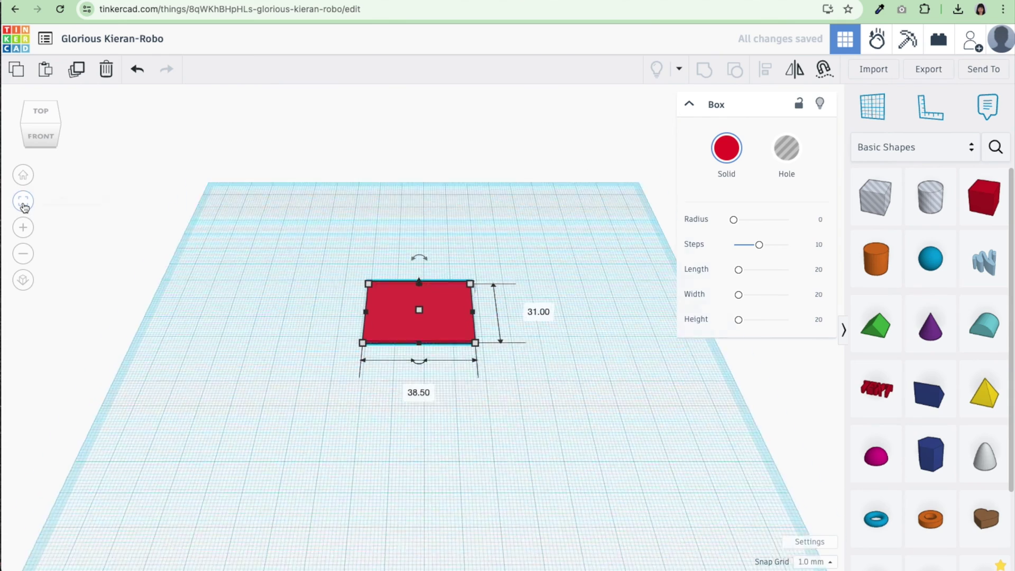
left_click(314, 151)
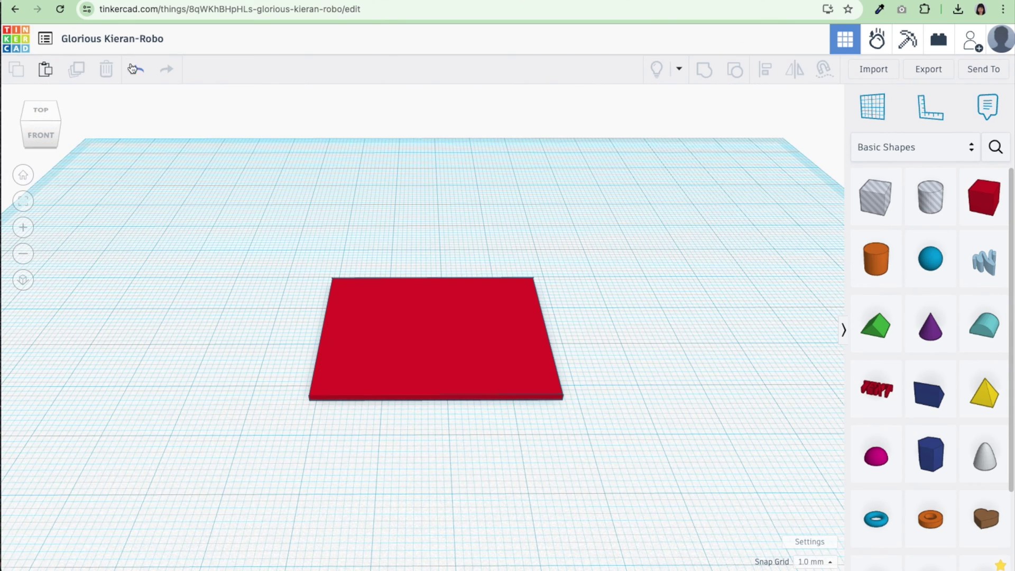
- Rename the design to 'SOLDIERFIELD-2017'
left_click(117, 40)
type("S")
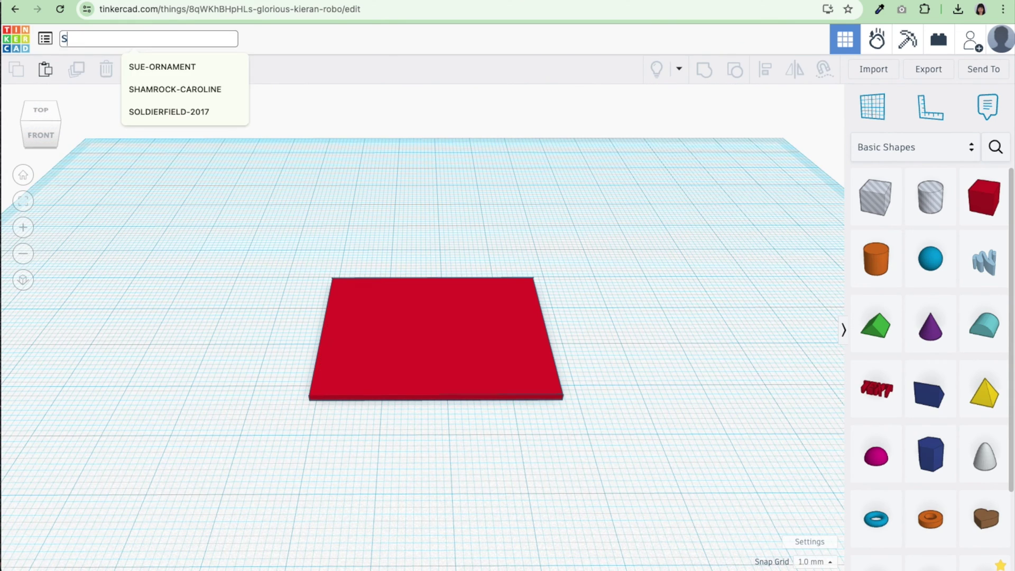
type("old")
left_click(164, 70)
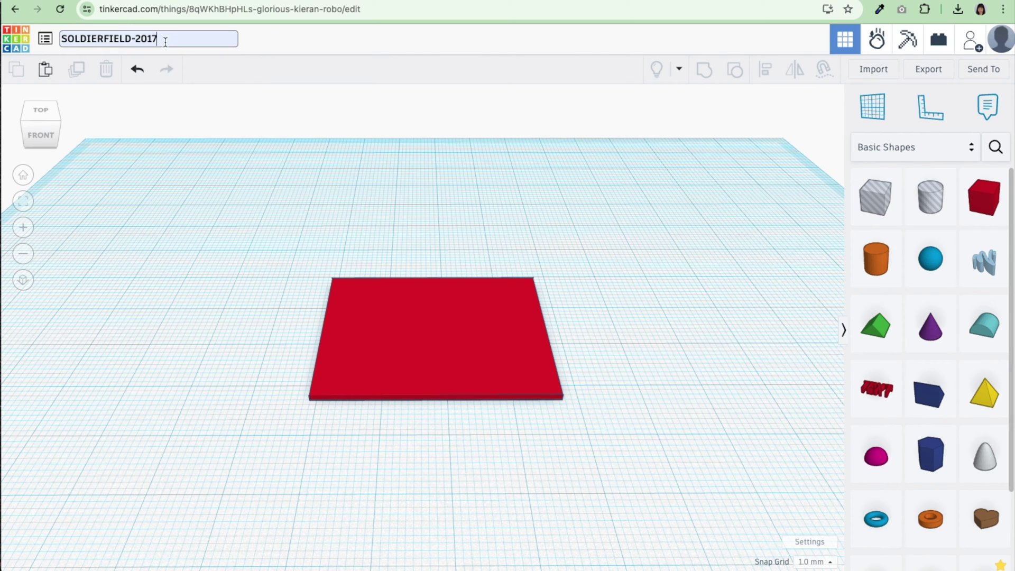
left_click(257, 173)
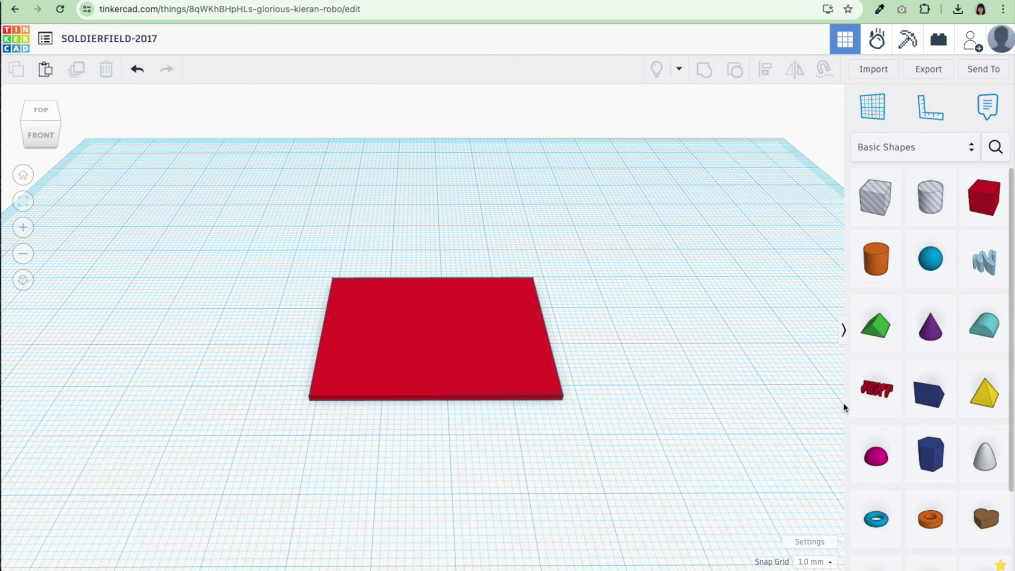
- Add a 3D text shape spelling the runner's first name
left_click(877, 394)
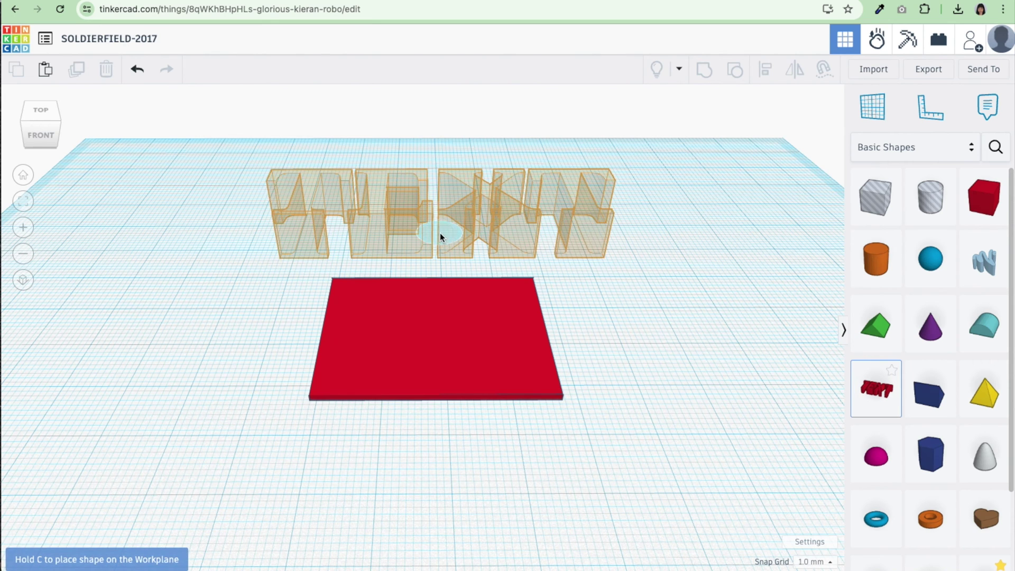
left_click(442, 231)
left_click(783, 221)
key("BackSpace")
key("BackSpace")
key("BackSpace")
key("BackSpace")
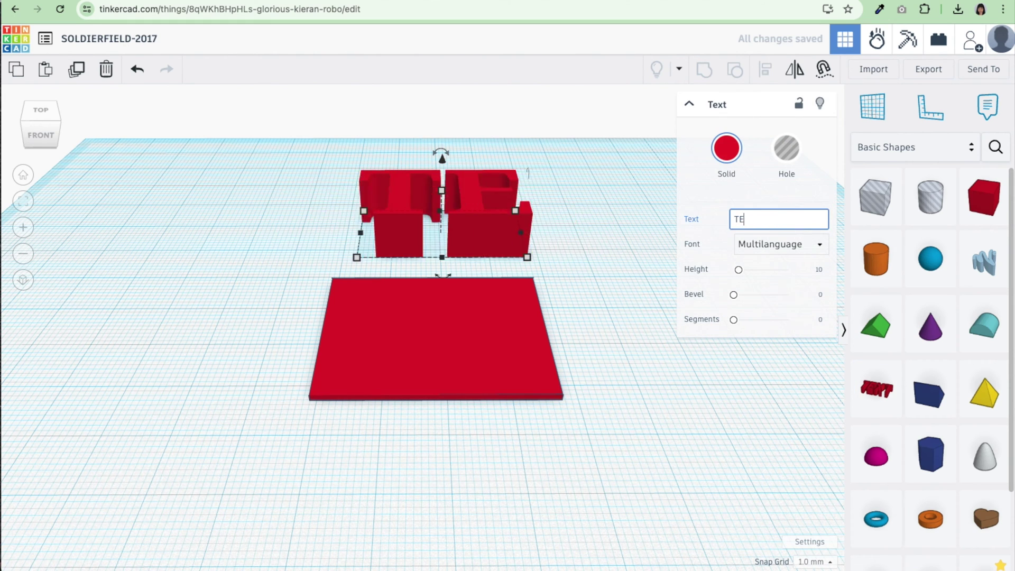
type("c")
left_click(776, 235)
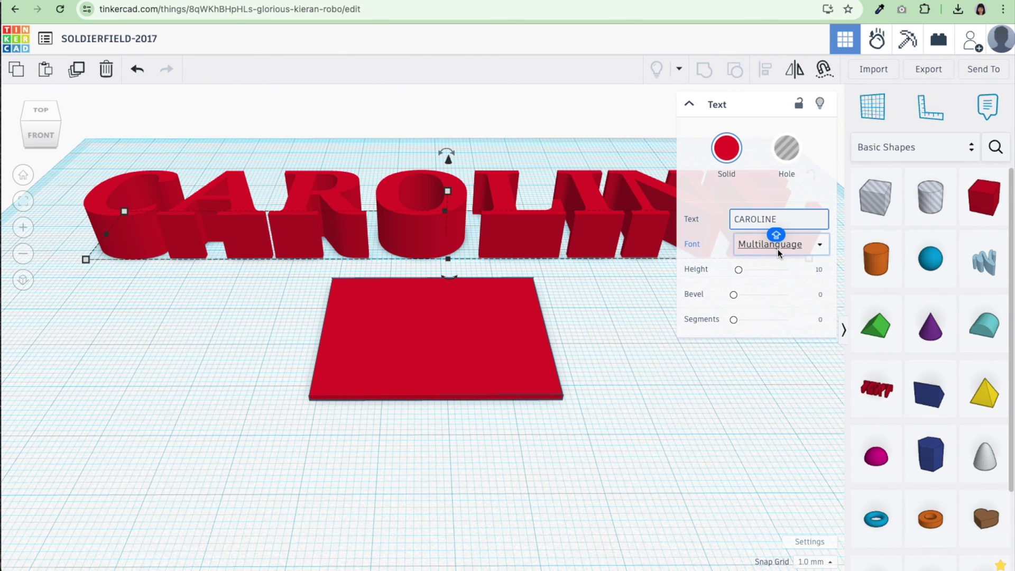
- Compare the Sans, Sans Mono and Serif fonts and set the name text to Sans
left_click(794, 246)
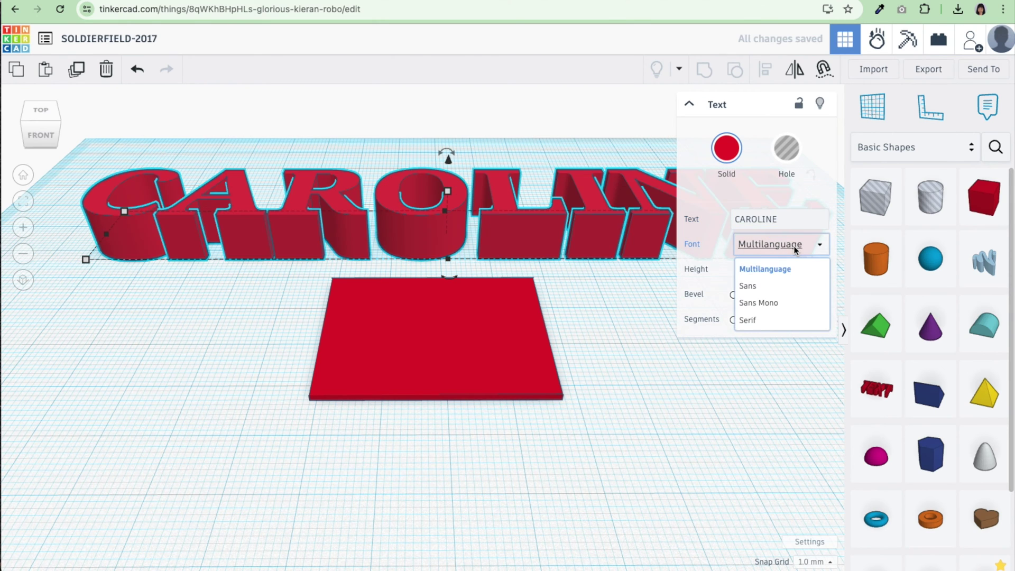
left_click(750, 286)
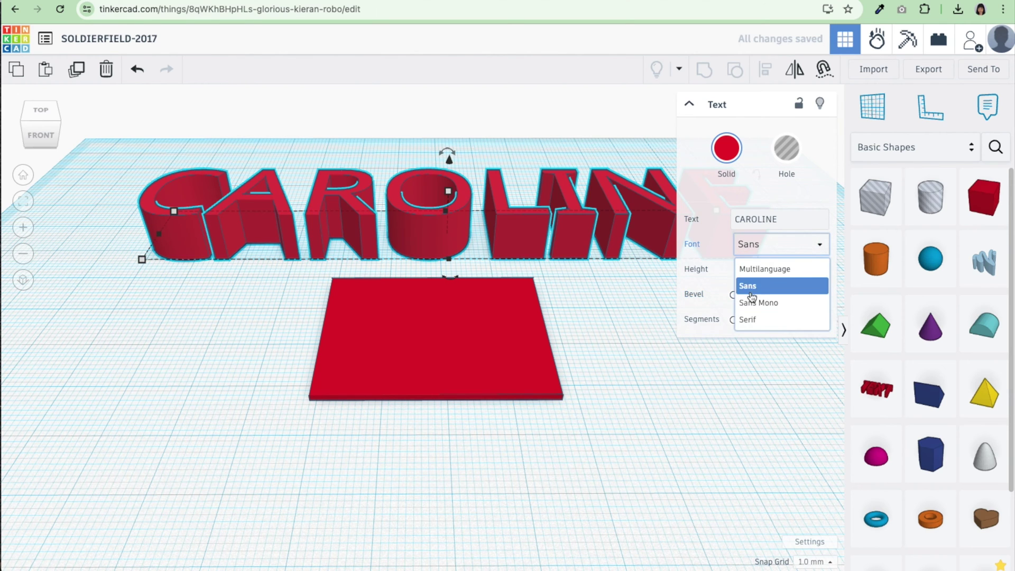
left_click(747, 302)
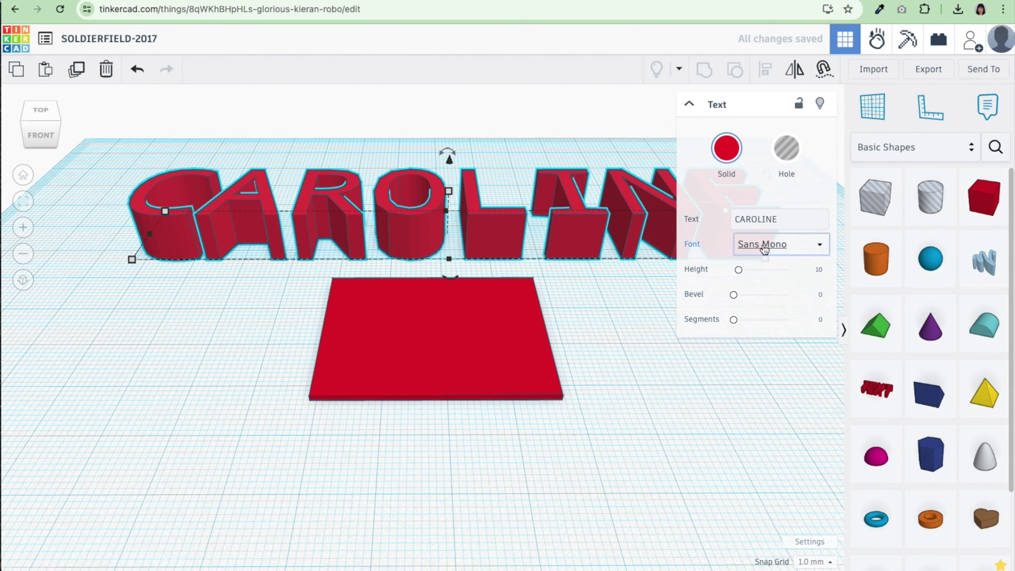
left_click(764, 246)
left_click(759, 320)
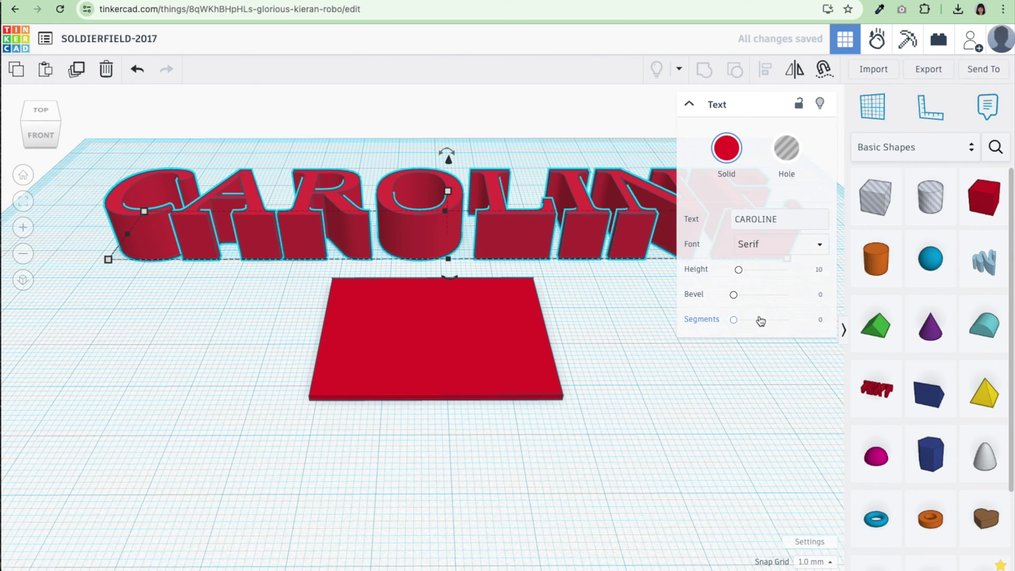
left_click(761, 249)
left_click(754, 281)
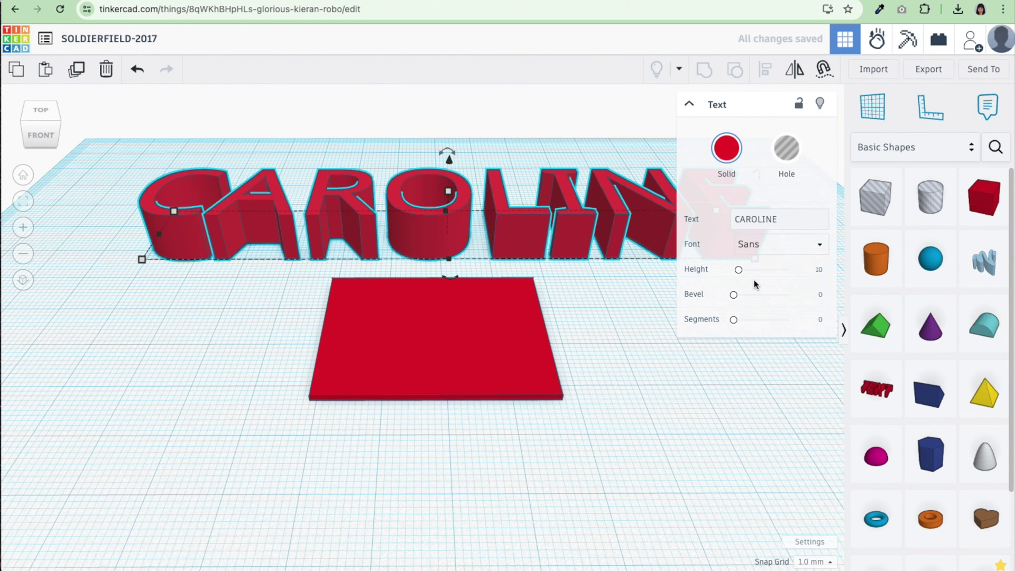
left_click(689, 103)
mouse_move(755, 259)
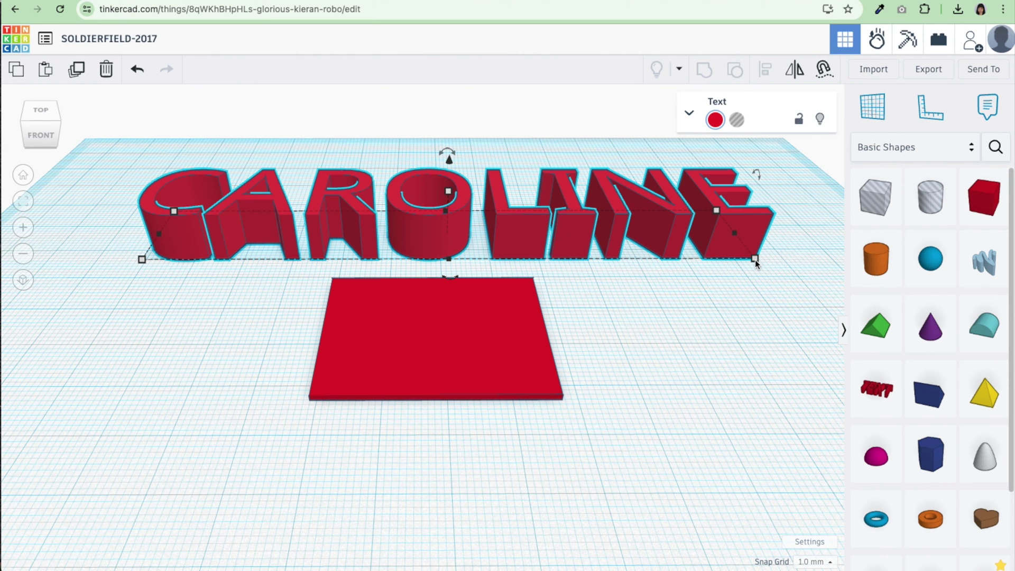
- Shrink the name text to about 36 mm long and set the snap grid to 0.25 mm
left_click_drag(755, 260, 741, 259)
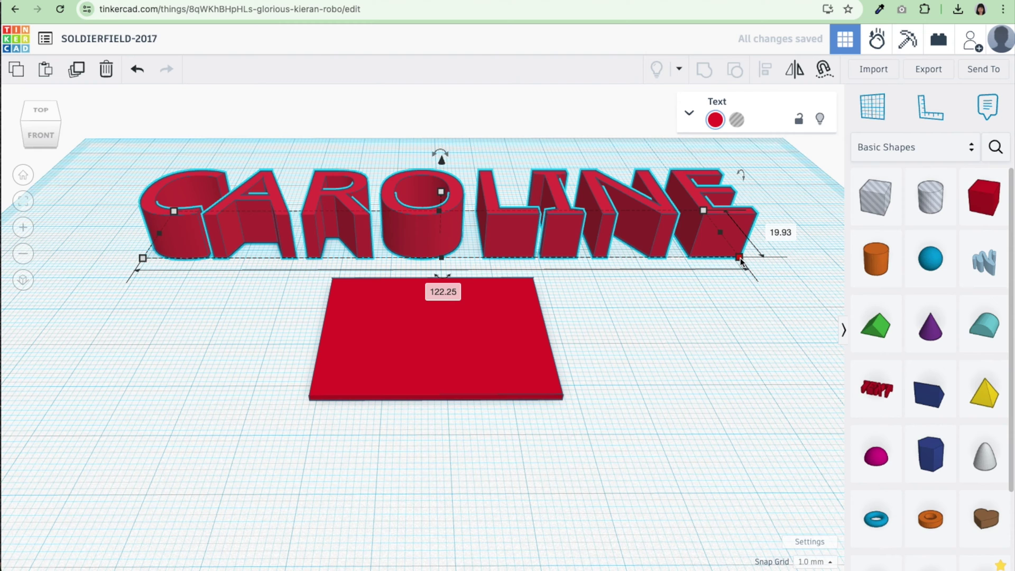
left_click_drag(741, 261, 455, 249)
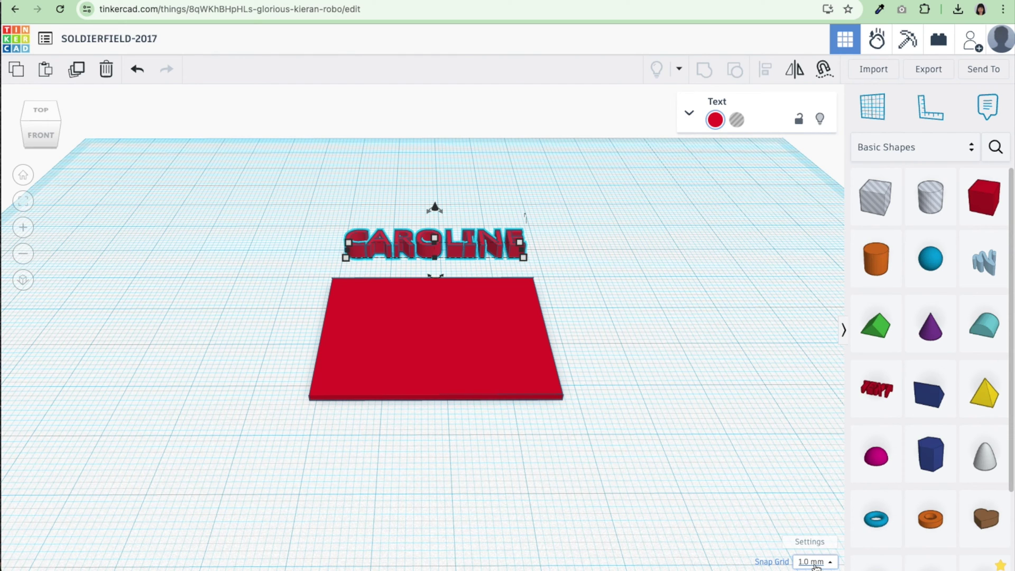
left_click(816, 564)
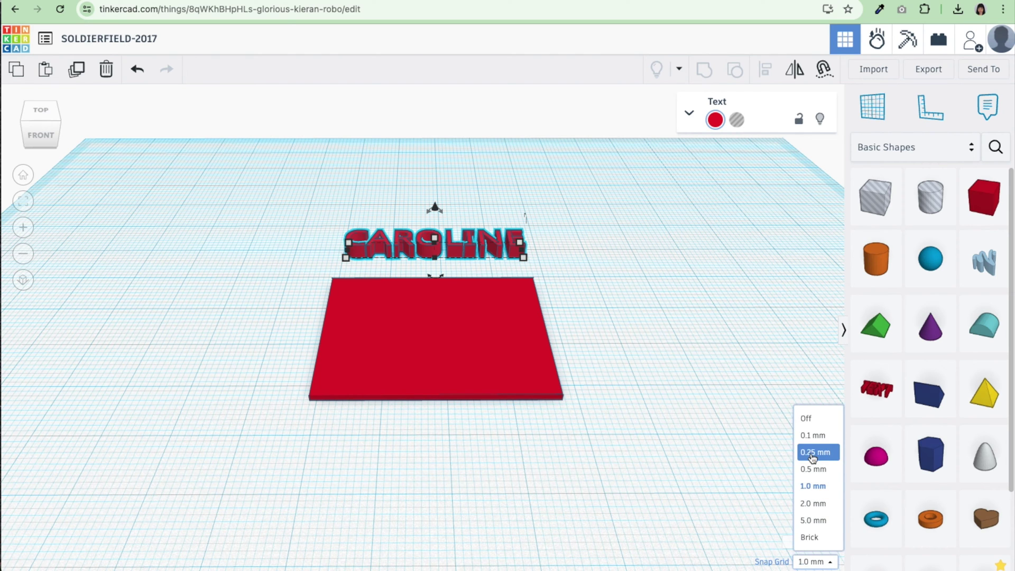
left_click(814, 453)
- Fine-tune the name text to about 35 mm wide and move it toward the plate
mouse_move(522, 260)
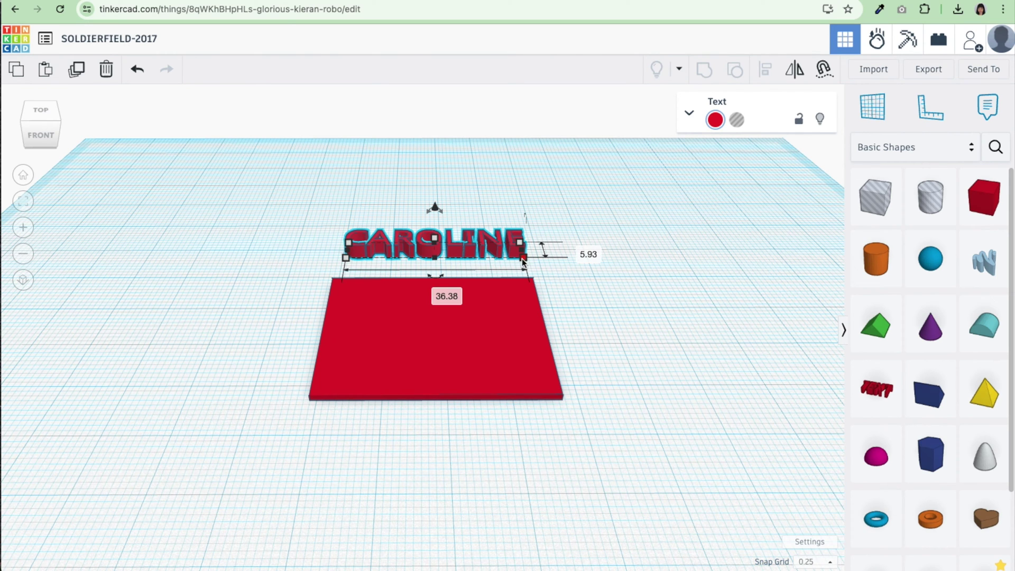
left_click_drag(522, 261, 512, 253)
mouse_move(449, 249)
left_mouse_down()
mouse_move(456, 310)
mouse_move(456, 259)
left_mouse_up()
left_click(598, 249)
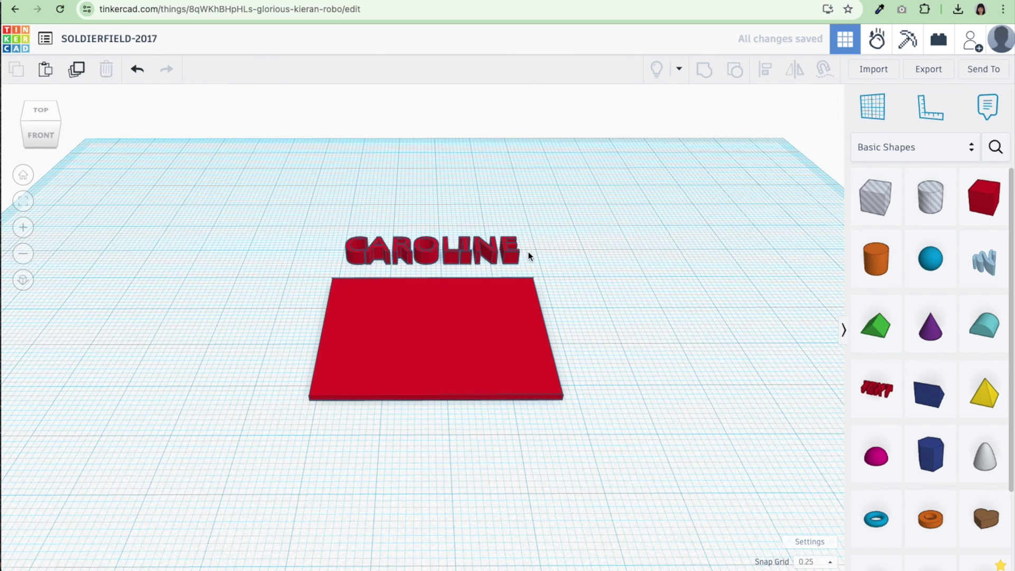
- Set the name lettering's height to 1.5 mm and drag it onto the red base plate
scroll(376, 299, "up", 5)
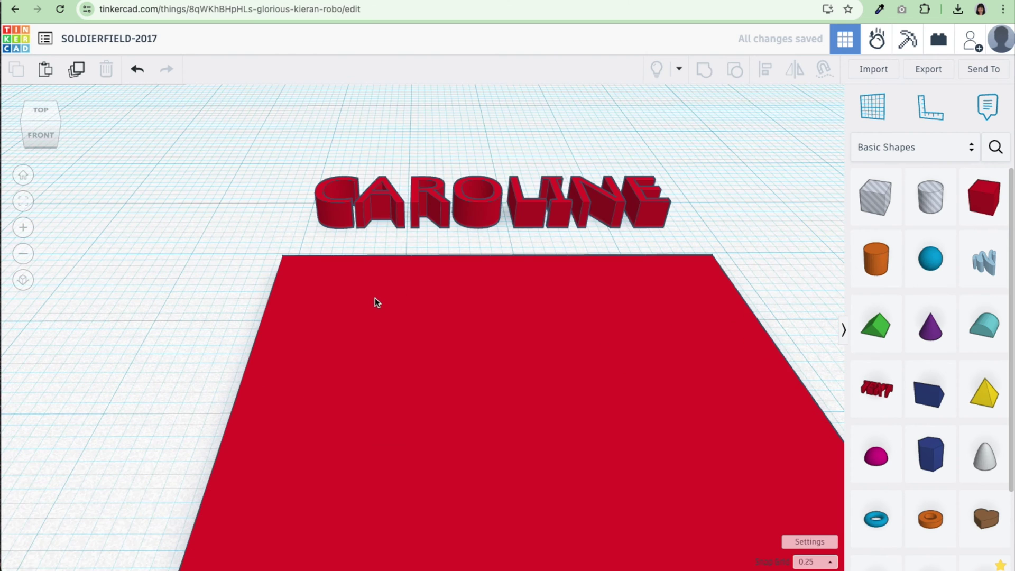
left_click(661, 220)
mouse_move(665, 227)
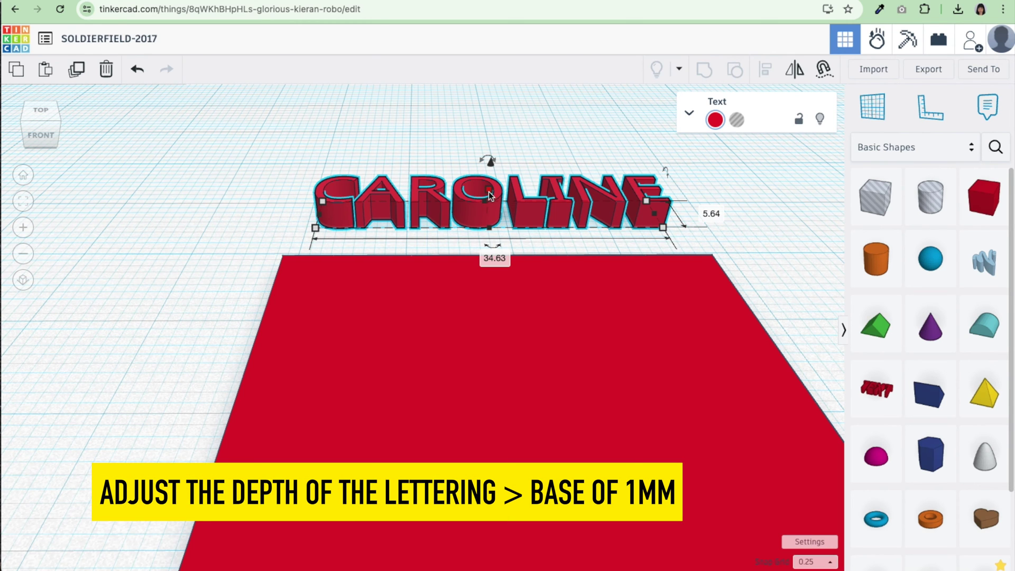
mouse_move(489, 196)
left_click(543, 205)
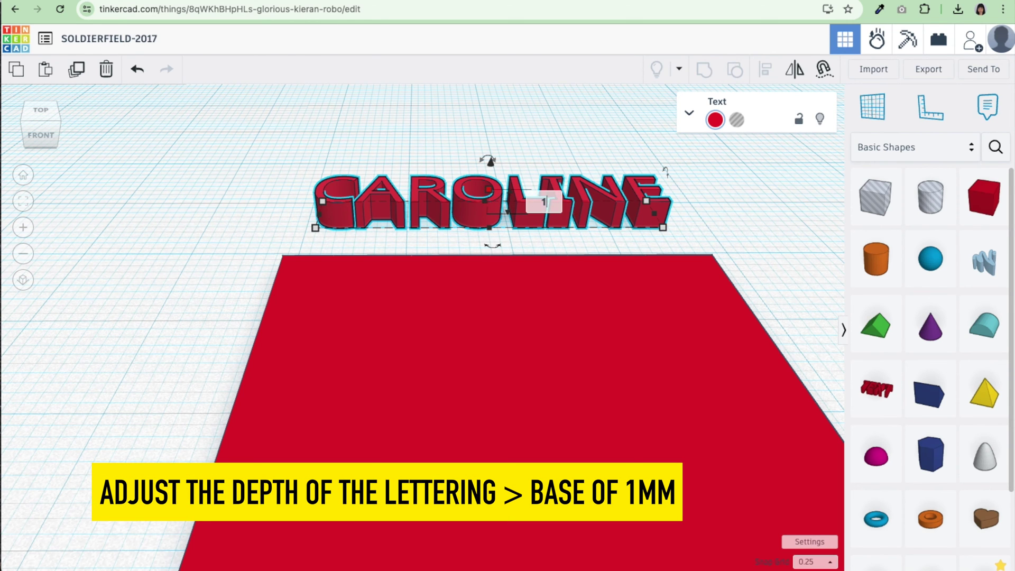
key("Return")
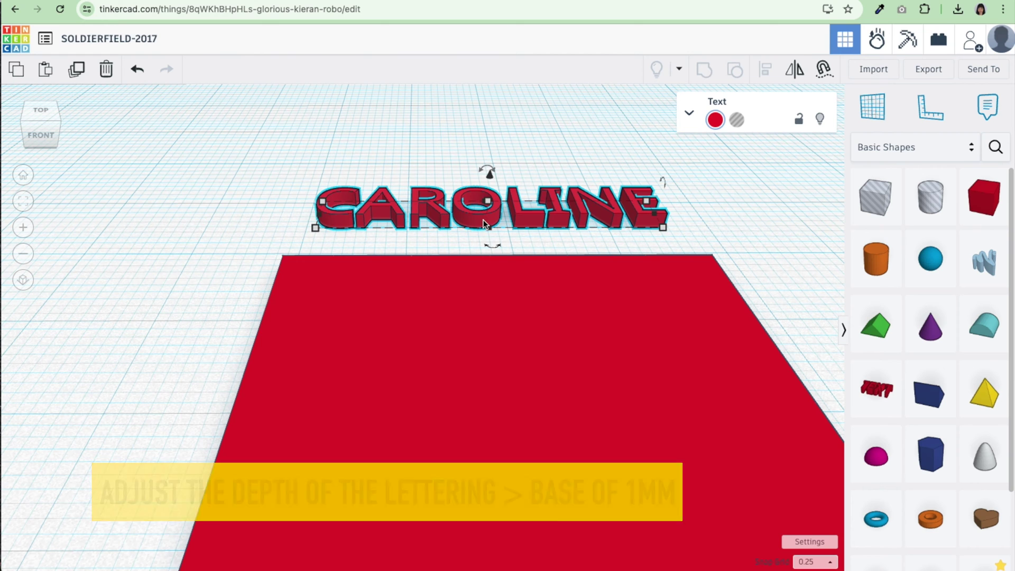
left_click_drag(483, 223, 501, 323)
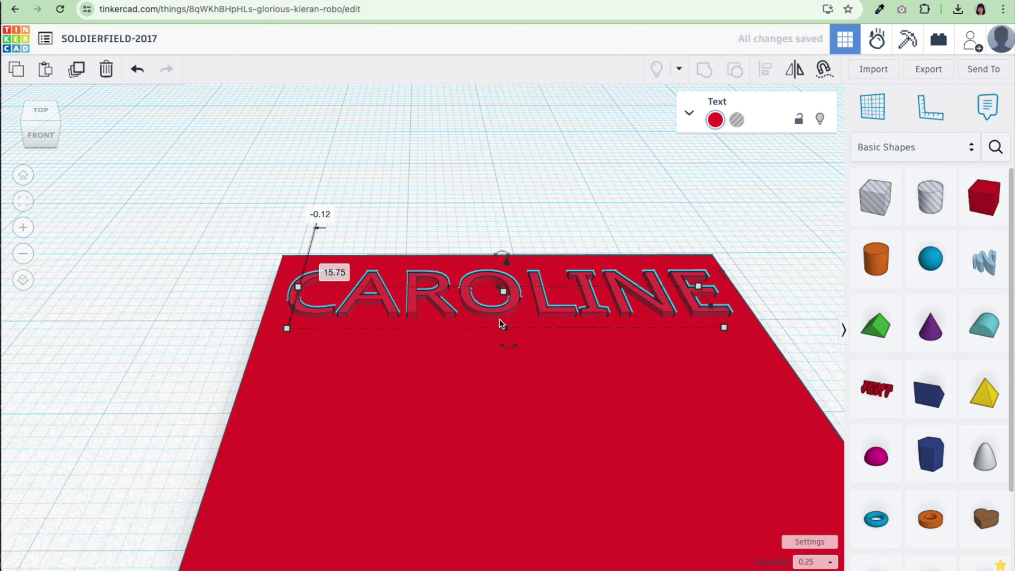
- Align the name lettering and base plate together along the plate's top edge
scroll(523, 394, "down", 3)
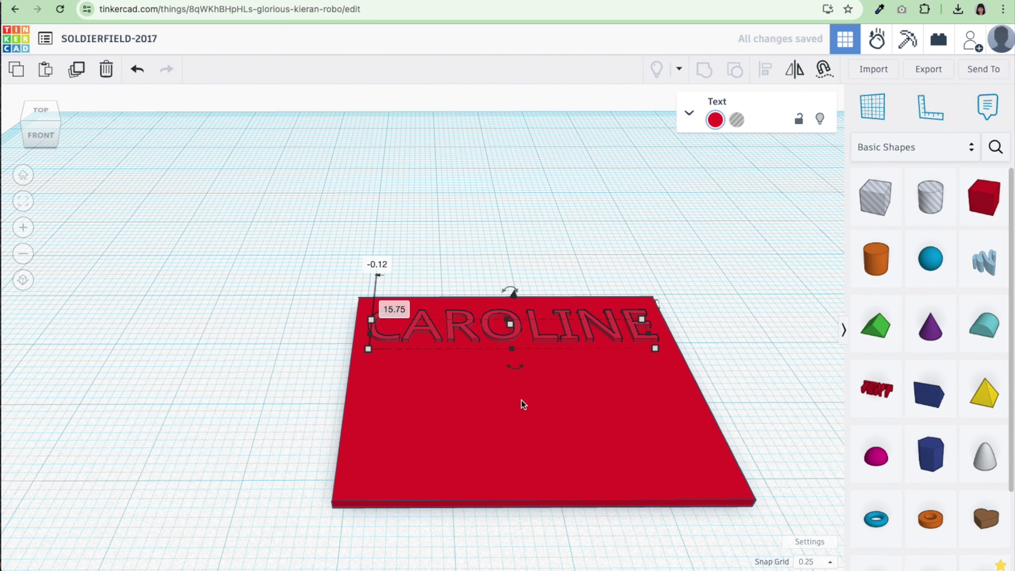
left_click(522, 404, "shift")
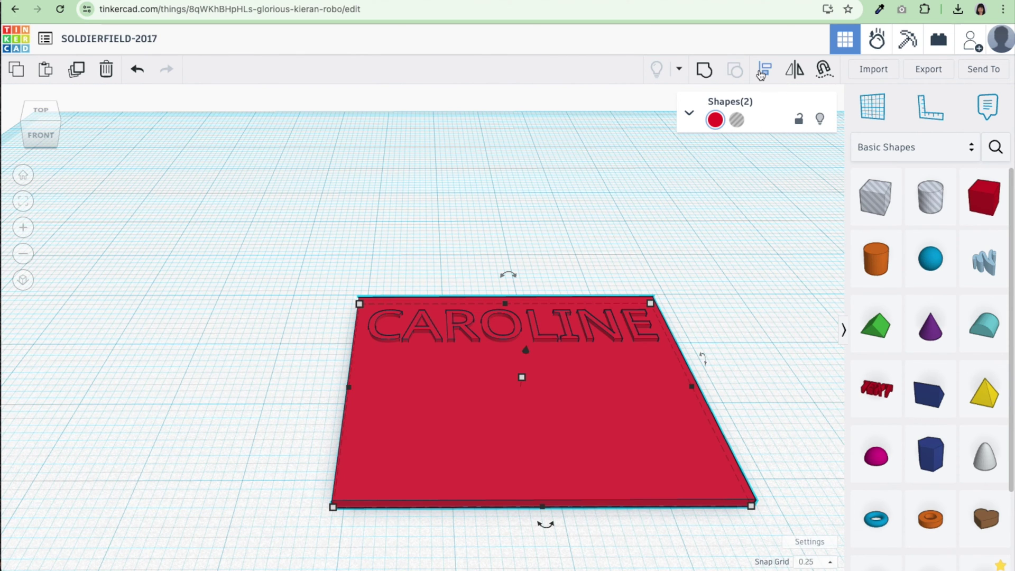
left_click(764, 73)
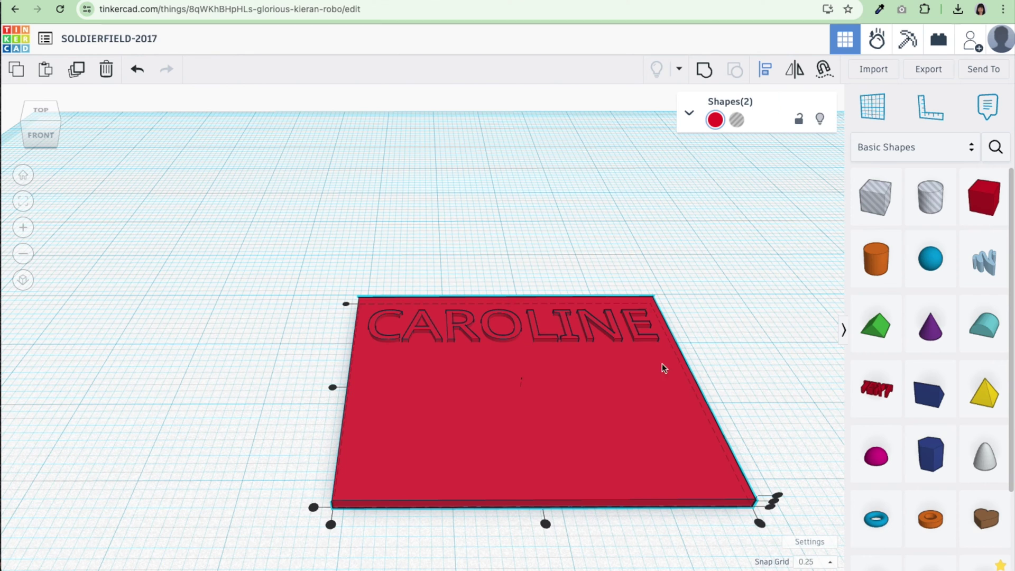
left_click(545, 524)
left_click(751, 361)
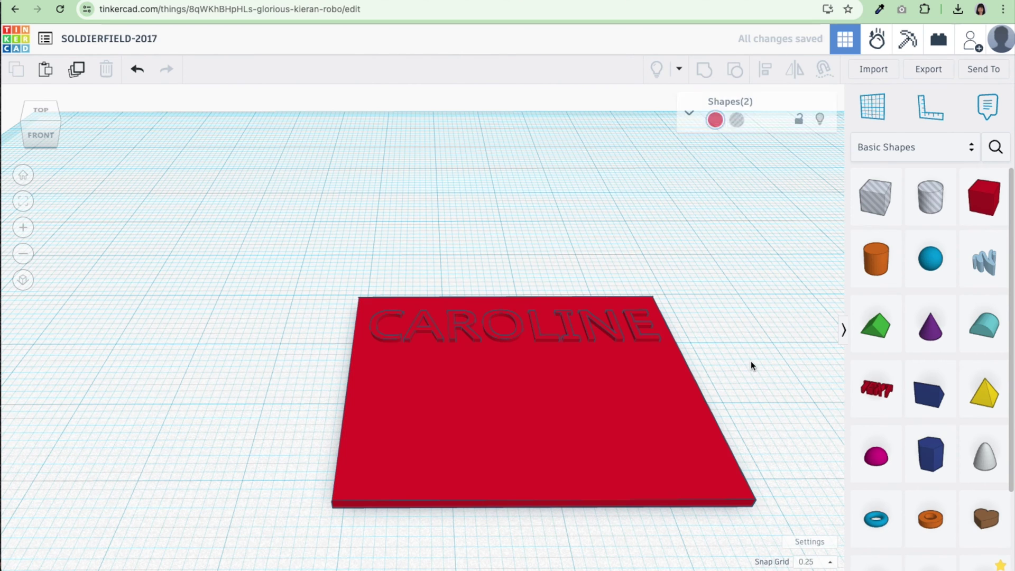
left_click(540, 335)
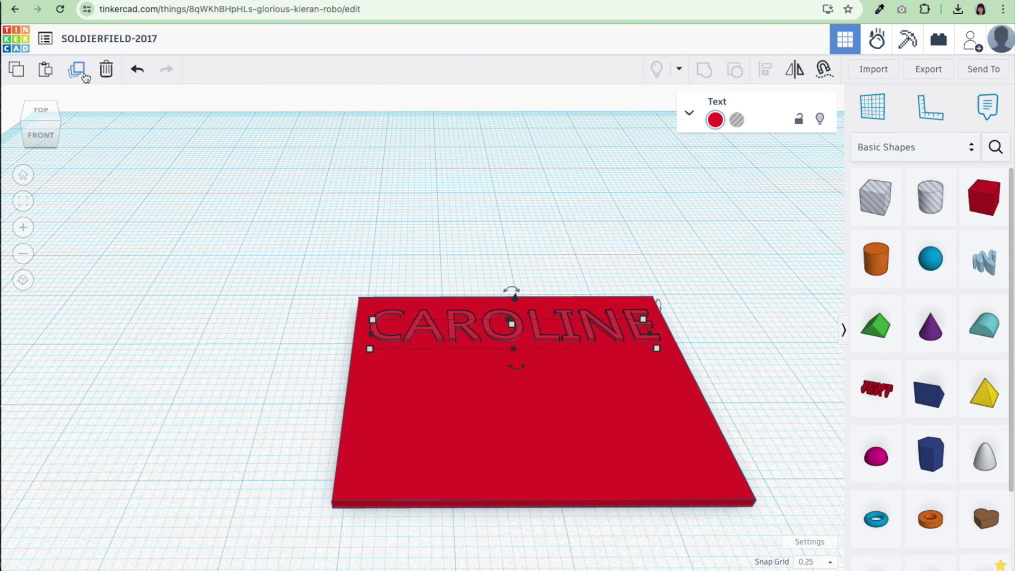
- Duplicate the name text, move the copy down and change it to '1:40:57'
left_click(77, 76)
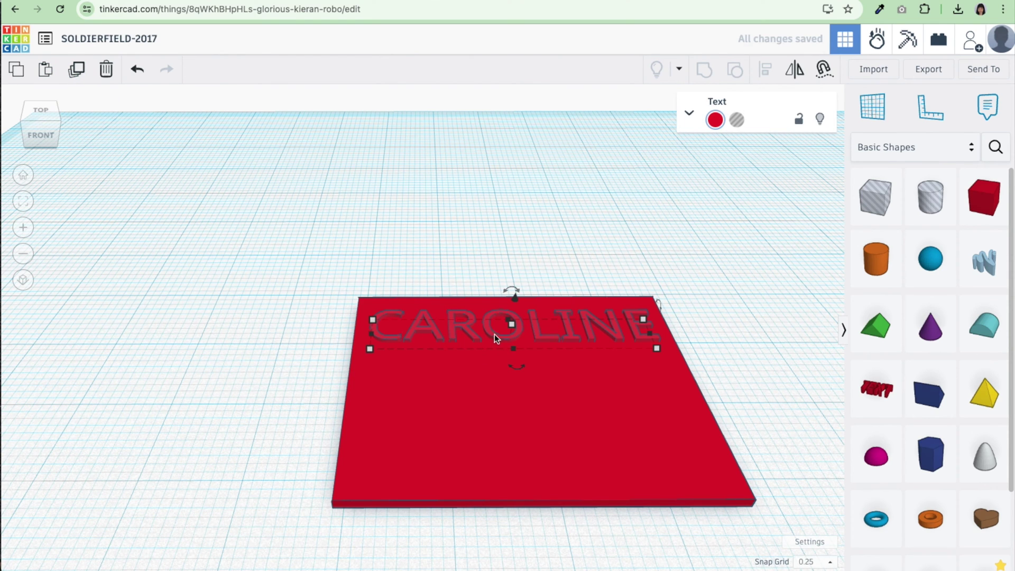
key("Down")
key("Down")
key("Down")
key("Down")
key("Down")
key("Down")
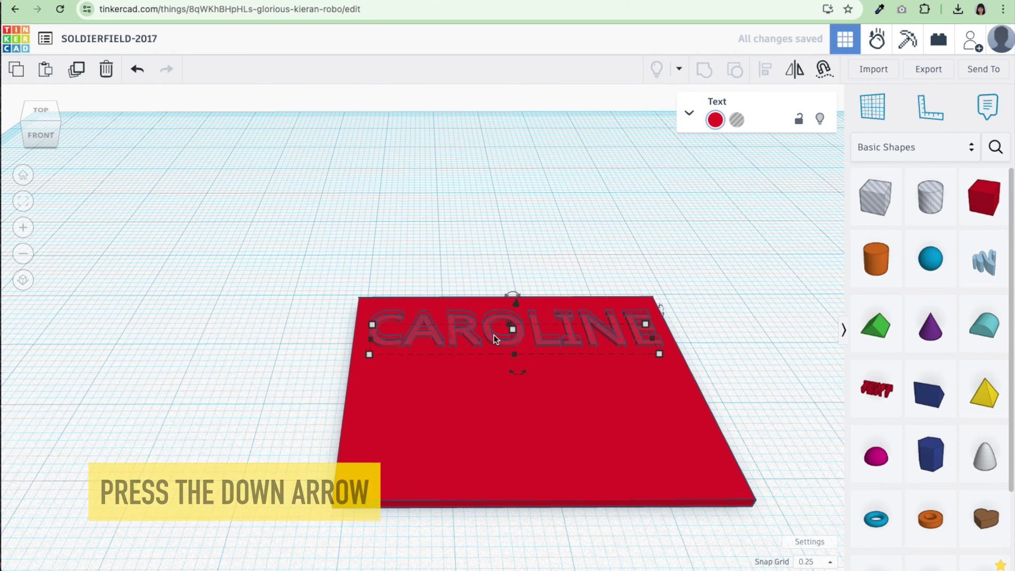
key("Down")
key("Down")
key("Down")
key("Down")
key("Down")
key("Down")
key("Down")
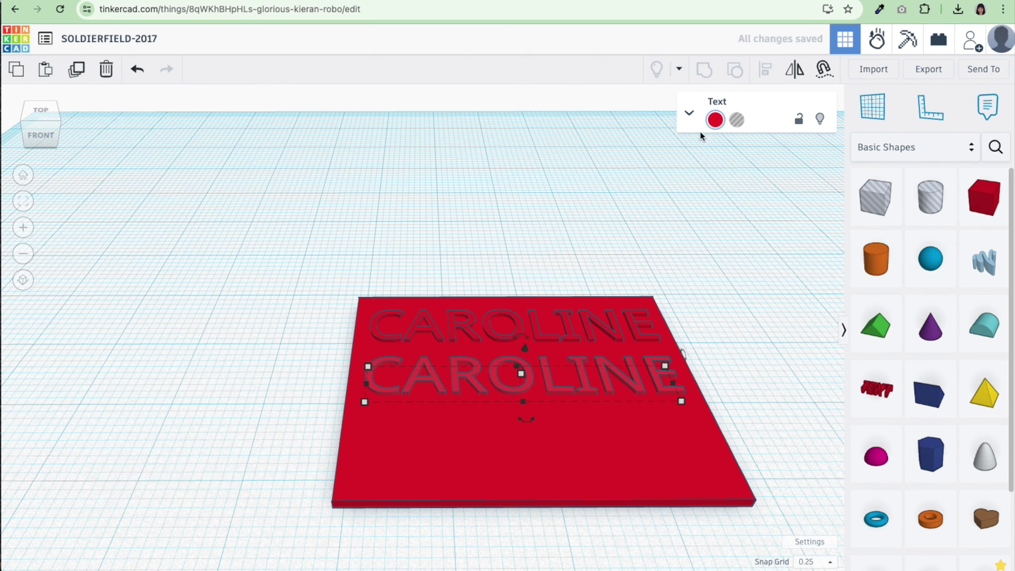
left_click(689, 113)
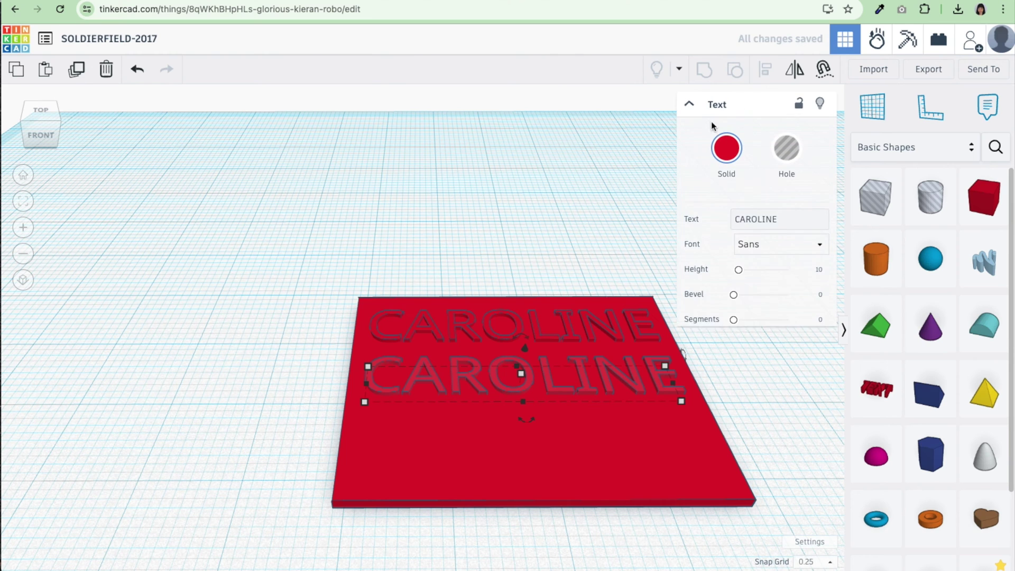
left_click(800, 220)
key("BackSpace")
key("BackSpace")
key("BackSpace")
key("BackSpace")
key("BackSpace")
key("BackSpace")
key("BackSpace")
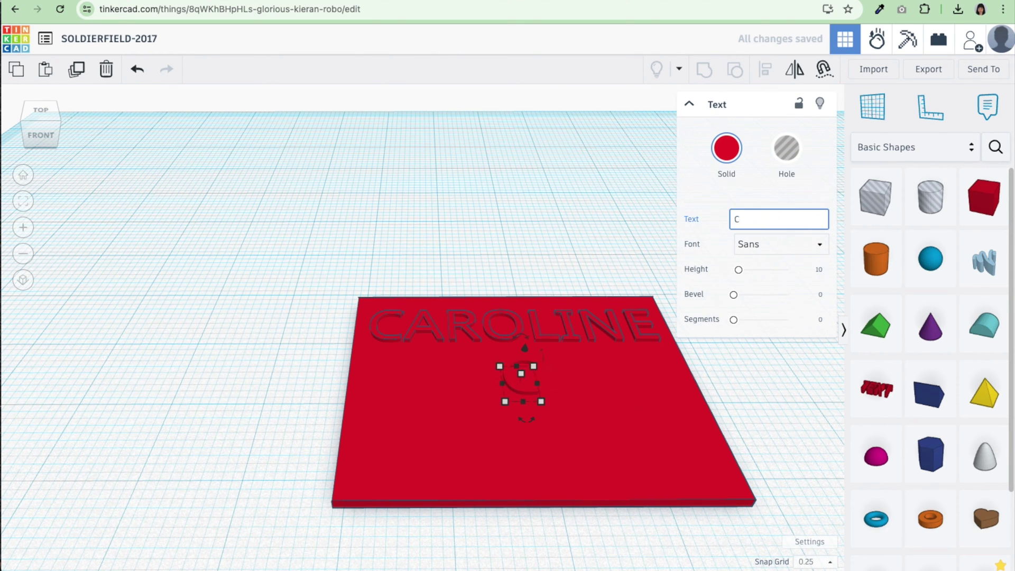
key("BackSpace")
type("1:40:57")
key("Return")
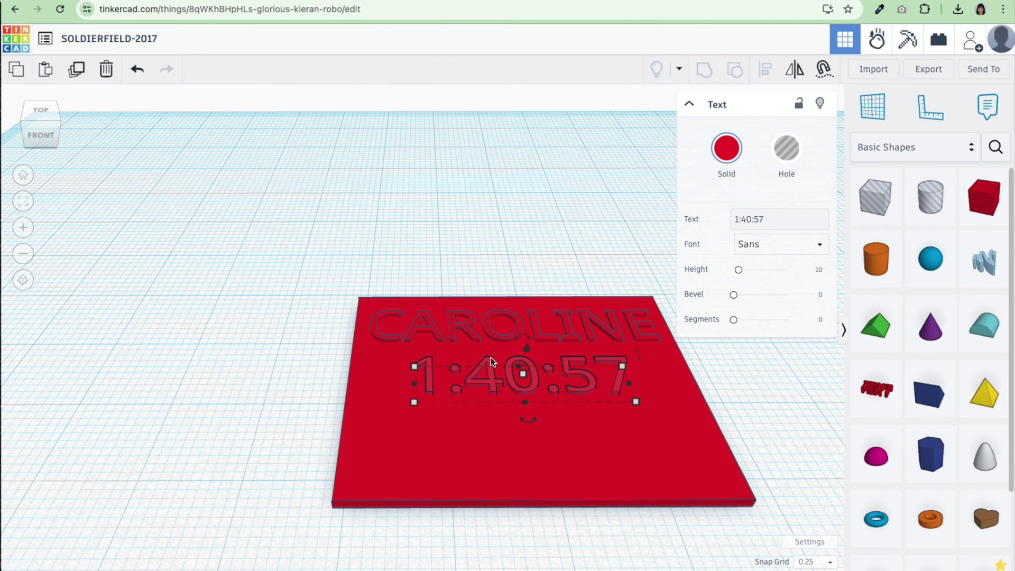
- Duplicate the 1:40:57 line for the date and move the copy toward the plate's front
left_click(72, 75)
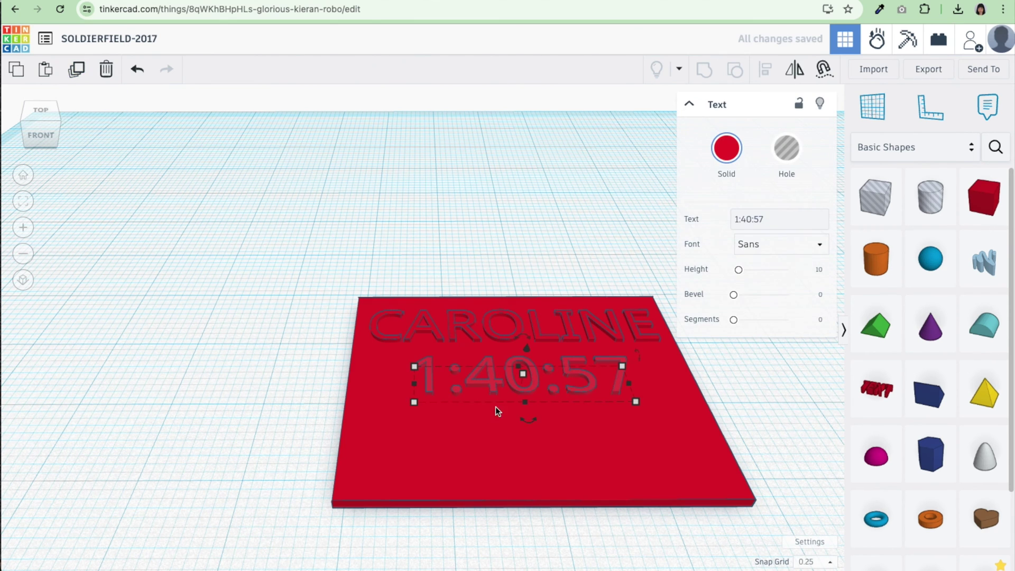
key("Down")
key("Down")
key("Down")
key("Down")
key("Down")
key("Down")
key("Down")
key("Down")
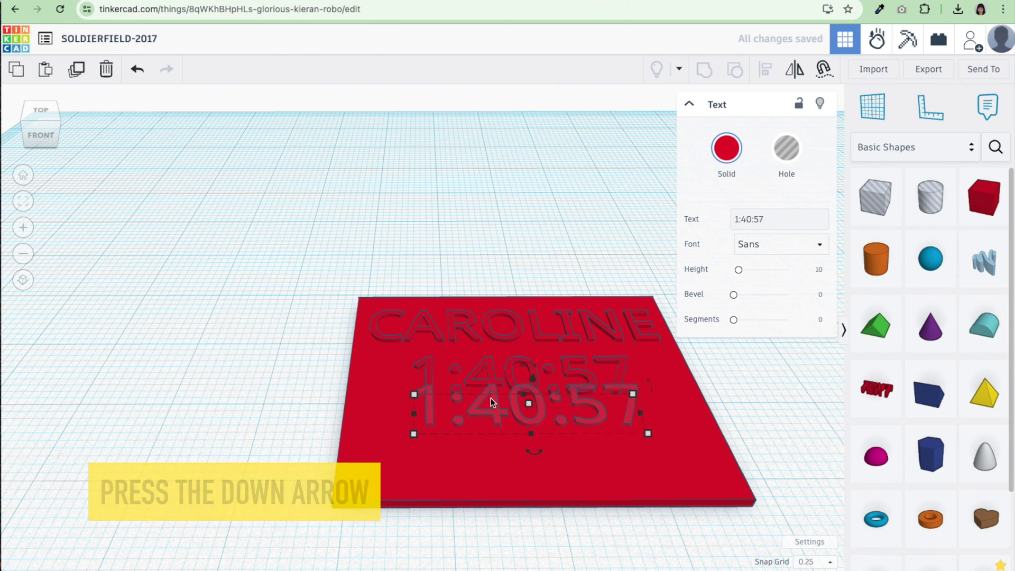
key("Down")
key("Down")
key("Down")
key("Down")
key("Down")
key("Down")
key("Down")
key("Down")
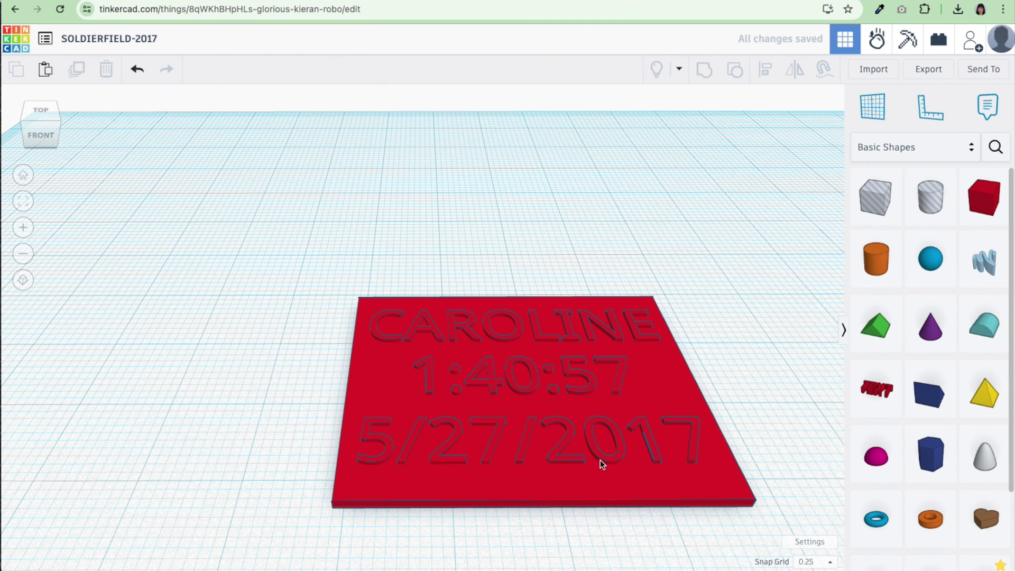
right_click_drag(85, 305, 475, 566)
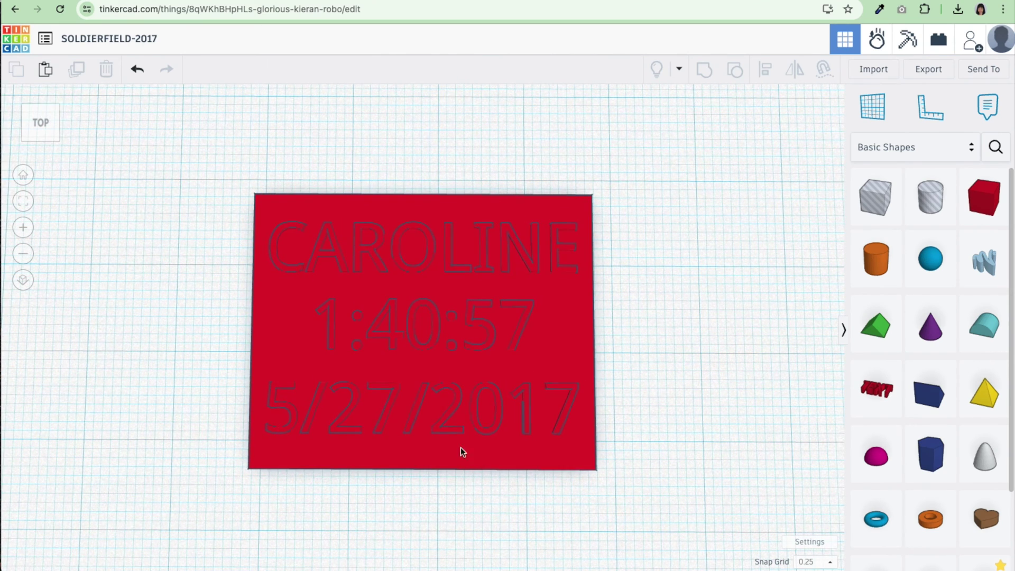
- Nudge the 5/27/2017 line forward, then select and group the plate and three text lines
left_click(446, 415)
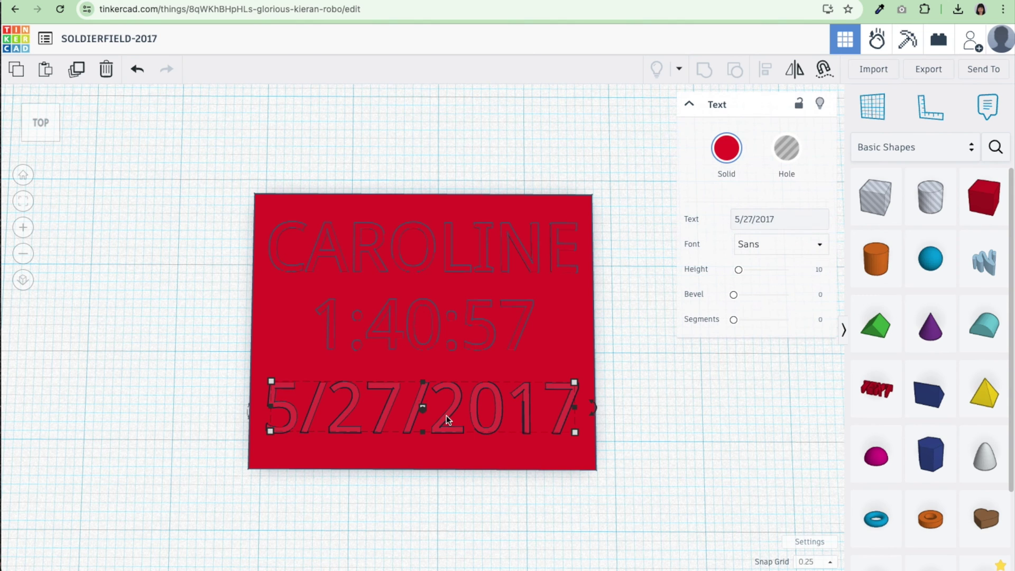
key("Down")
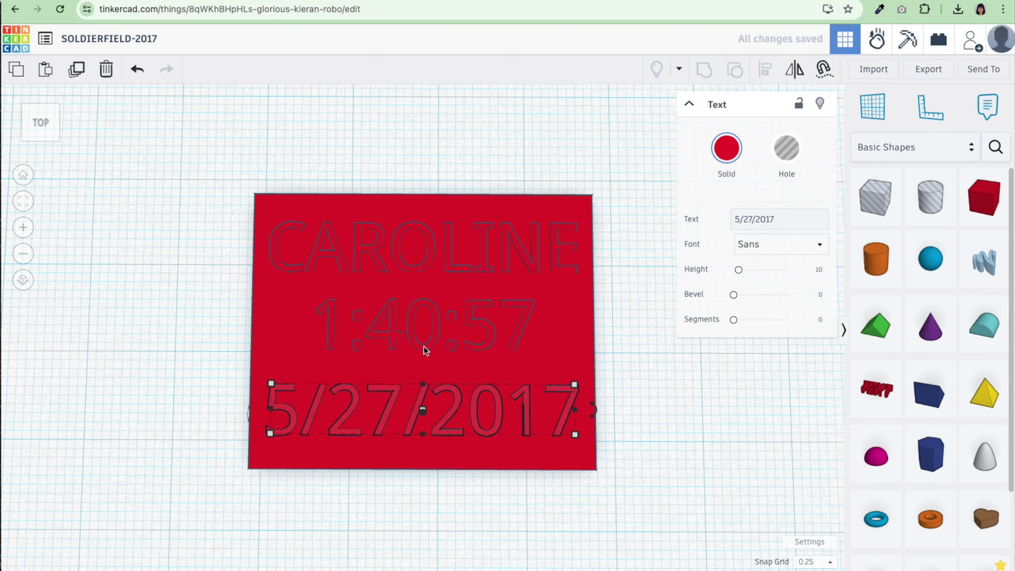
left_click(424, 349)
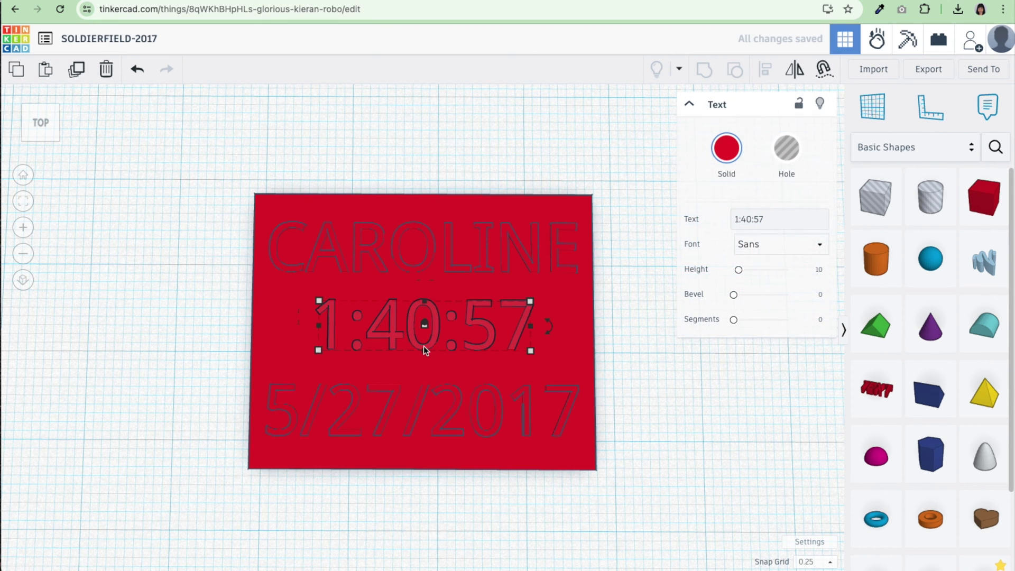
left_click(413, 270)
left_click_drag(208, 150, 640, 537)
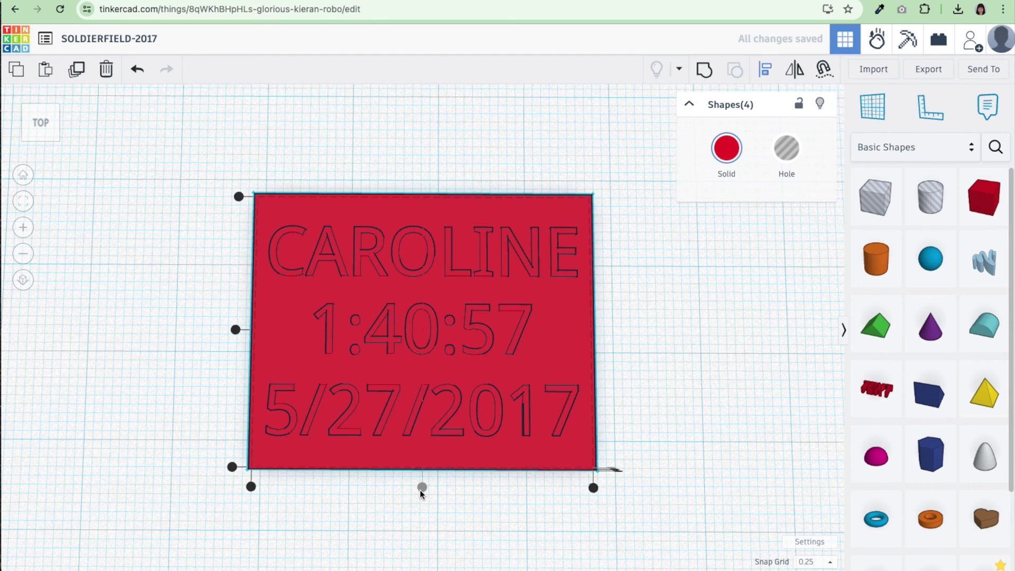
left_click_drag(214, 158, 636, 502)
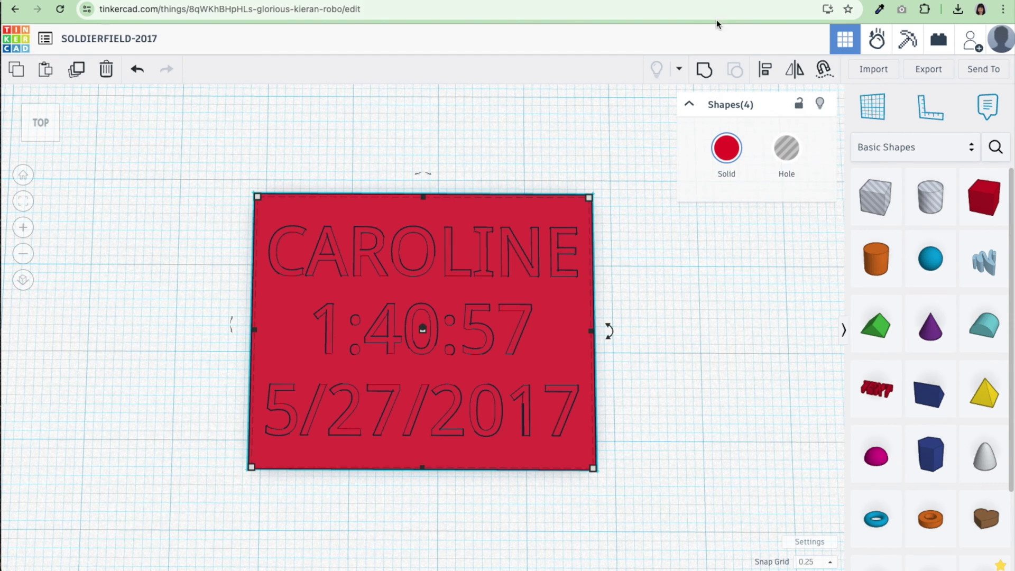
left_click(705, 71)
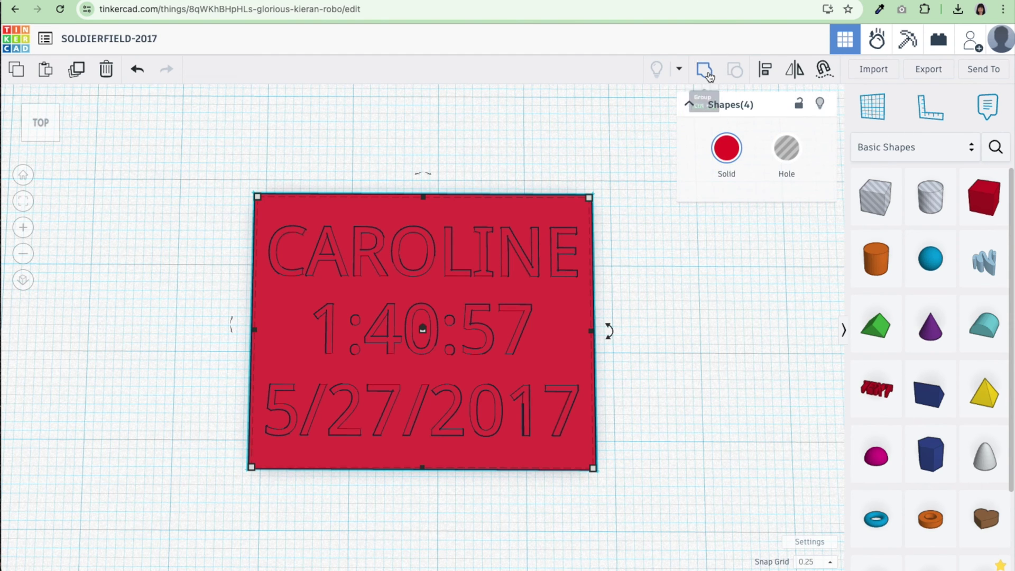
left_click(659, 338)
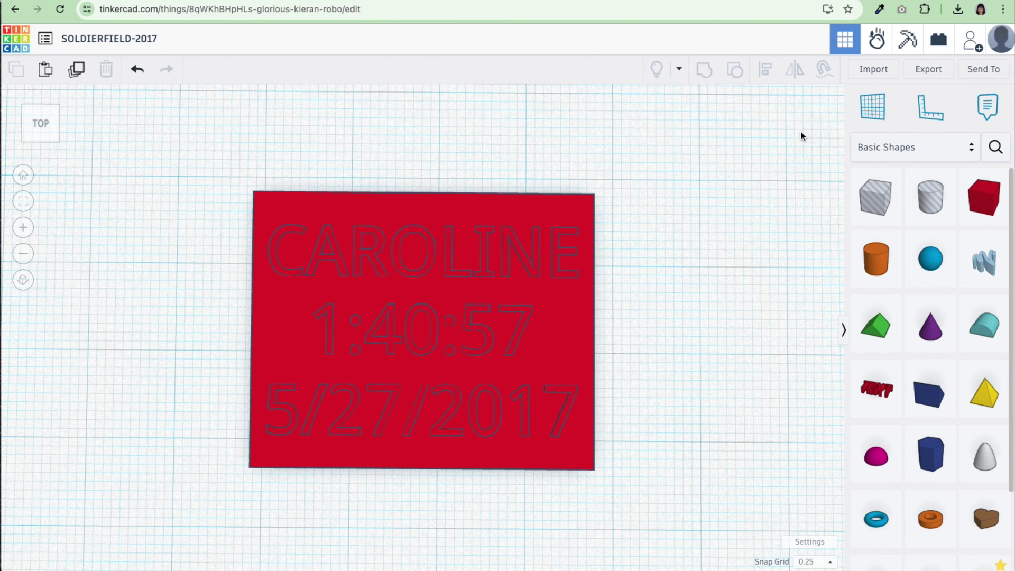
- Export the SOLDIERFIELD-2017 design as STL and start another new 3D design
left_click(923, 70)
left_click(575, 331)
left_click(14, 50)
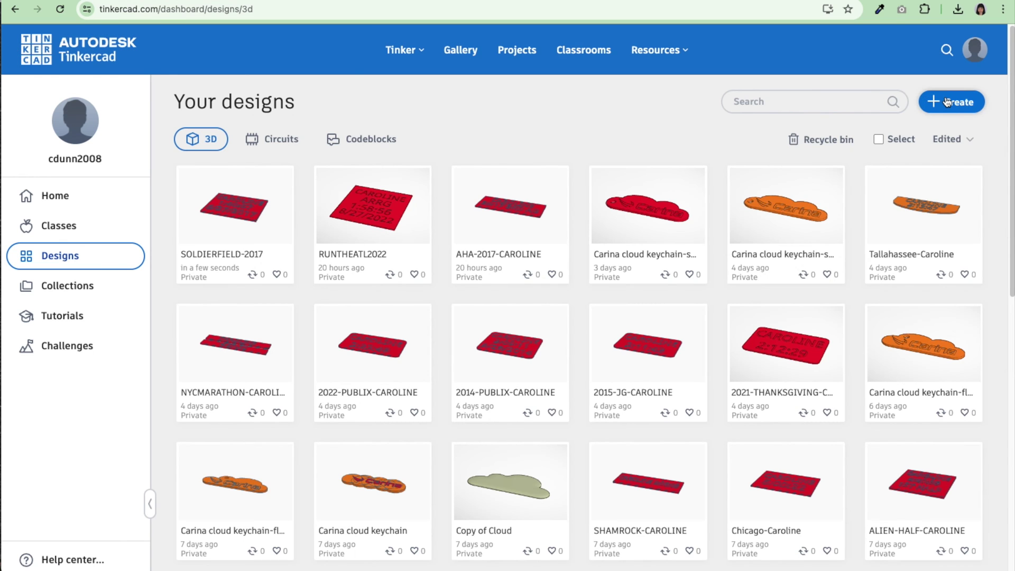
left_click(948, 102)
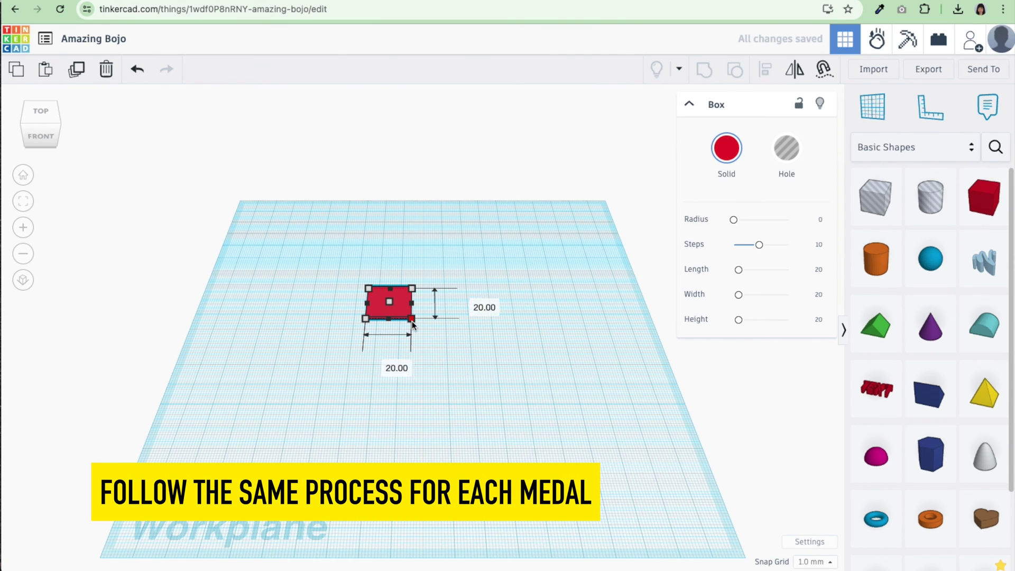
- Size the new plate to 41 × 25 mm
left_click(385, 363)
type("41")
key("Tab")
type("25")
key("Return")
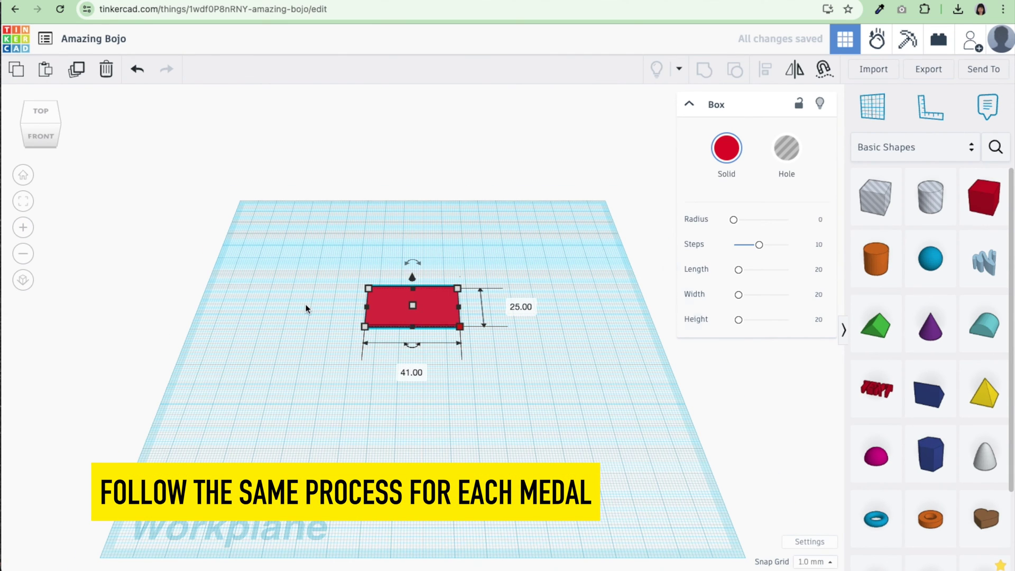
left_click(305, 309)
- Add a 3D text shape with the runner's name in the Sans font
scroll(306, 309, "up", 3)
left_click_drag(877, 390, 444, 214)
double_click(769, 213)
type("C")
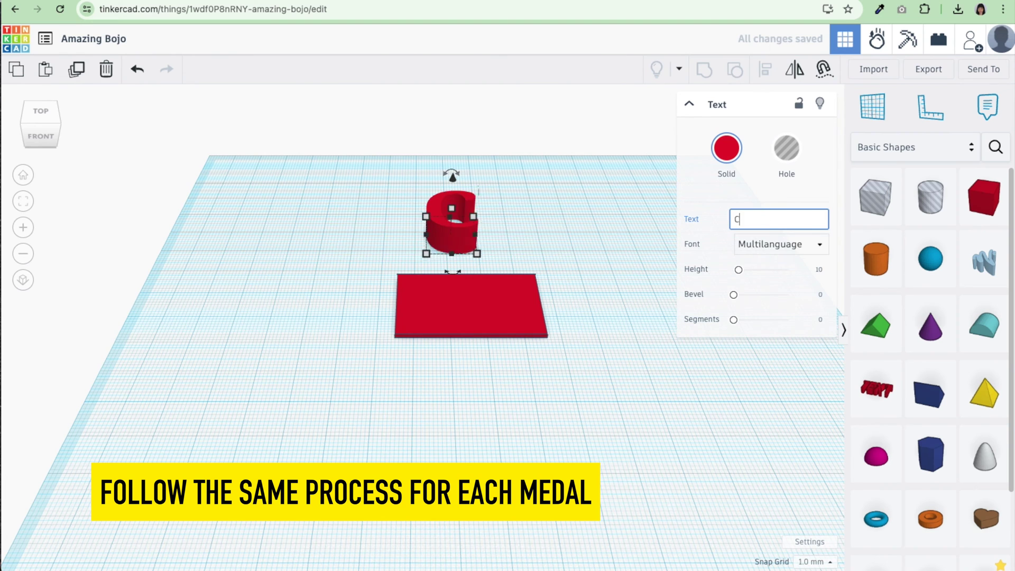
type("AROLINE")
left_click(780, 243)
left_click(761, 264)
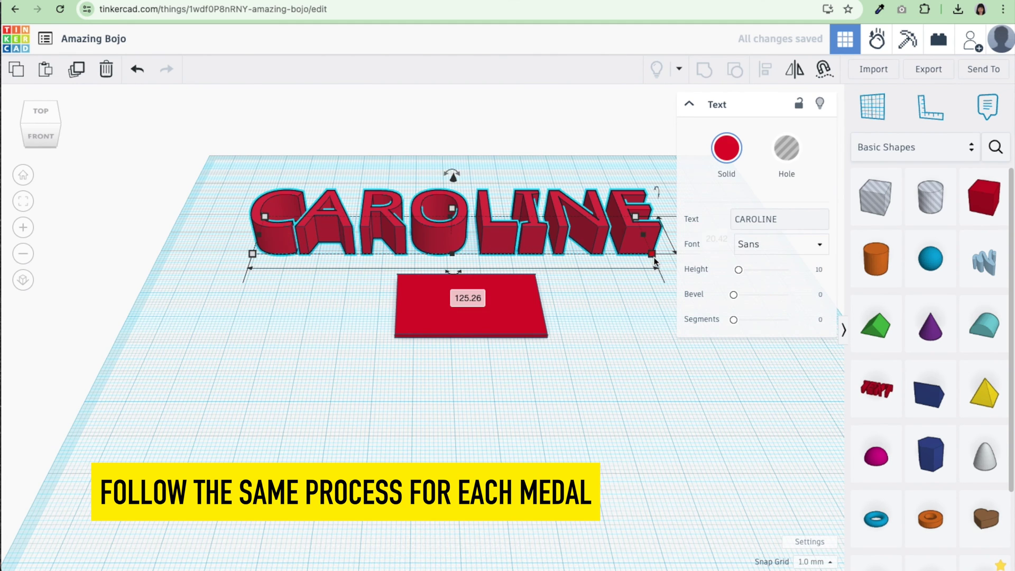
- Shrink the name text with a 0.25 snap grid and place it on the plate
left_click_drag(654, 261, 479, 261)
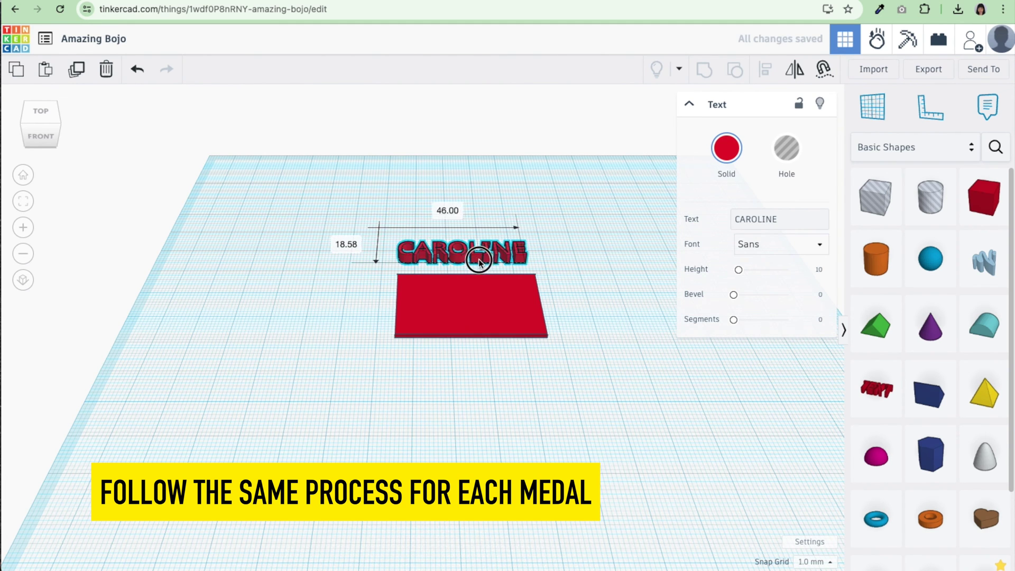
left_click(815, 562)
left_click(809, 516)
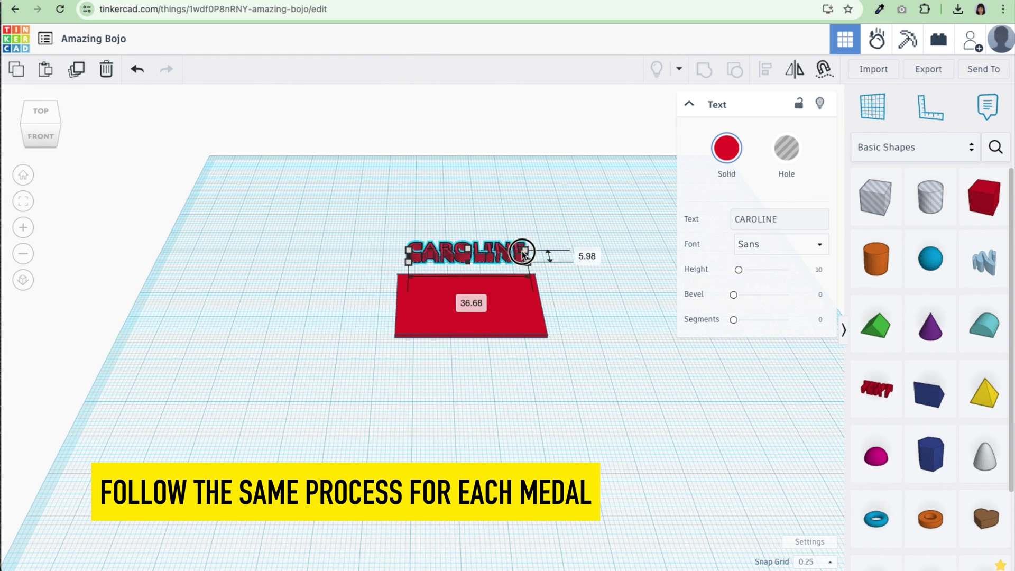
left_click_drag(522, 253, 526, 253)
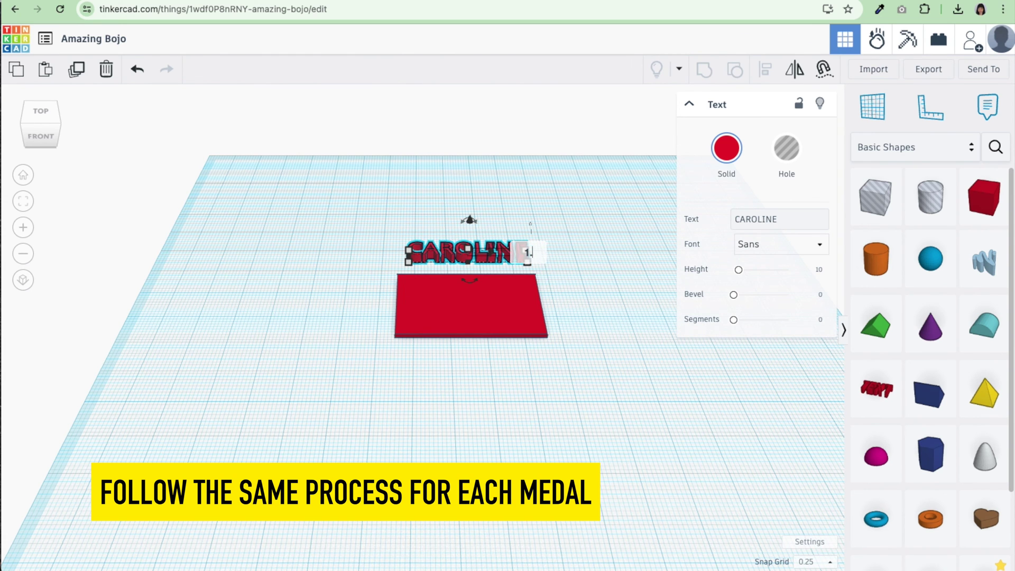
scroll(578, 269, "up", 5)
left_click(481, 264)
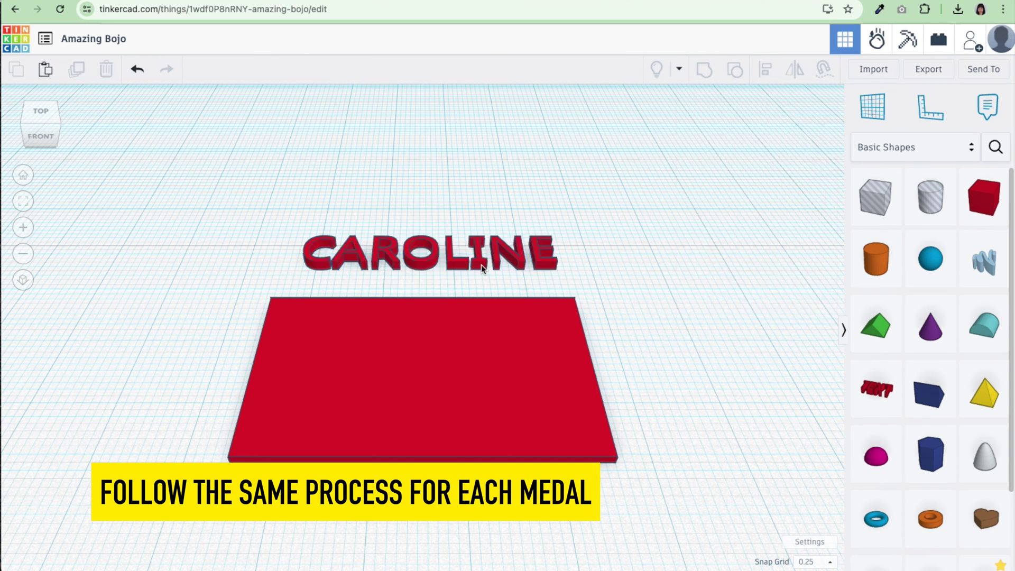
left_click_drag(481, 264, 473, 344)
left_click_drag(220, 267, 401, 539)
- Duplicate the name text for the 2:22:26 time line and select all shapes
left_click(423, 338)
left_click(76, 69)
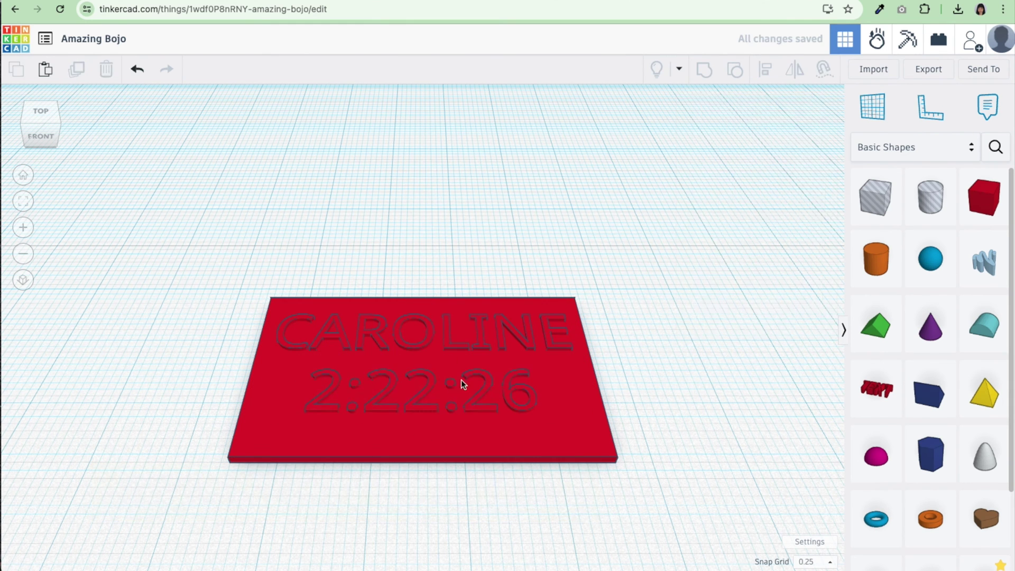
left_click(401, 344)
key("ctrl+a")
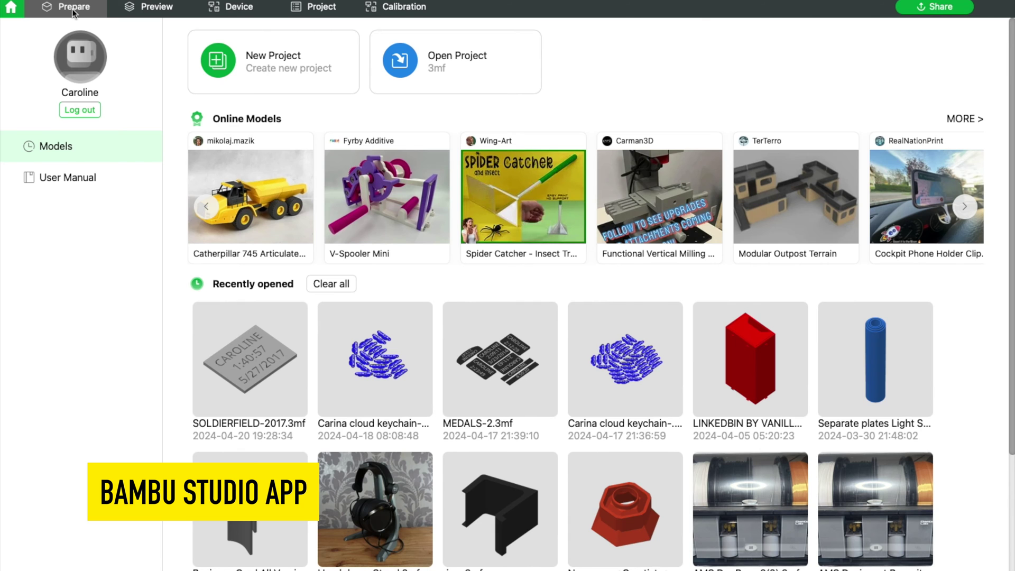
- Import SOLDIERFIELD-2017 (2).stl and HOTLANTA2022.stl onto the build plate in the Prepare view
left_click(71, 9)
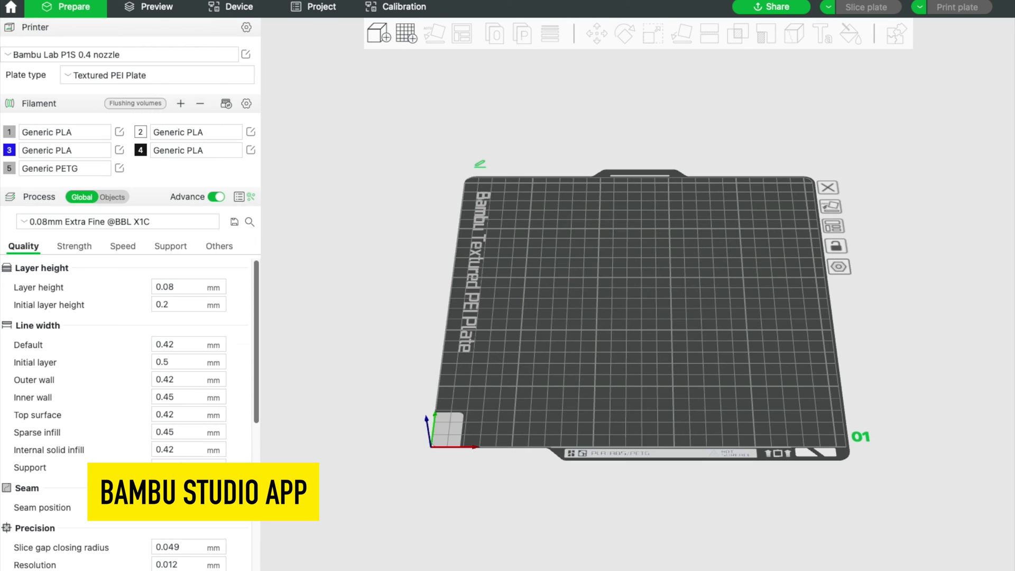
left_click_drag(454, 305, 613, 341)
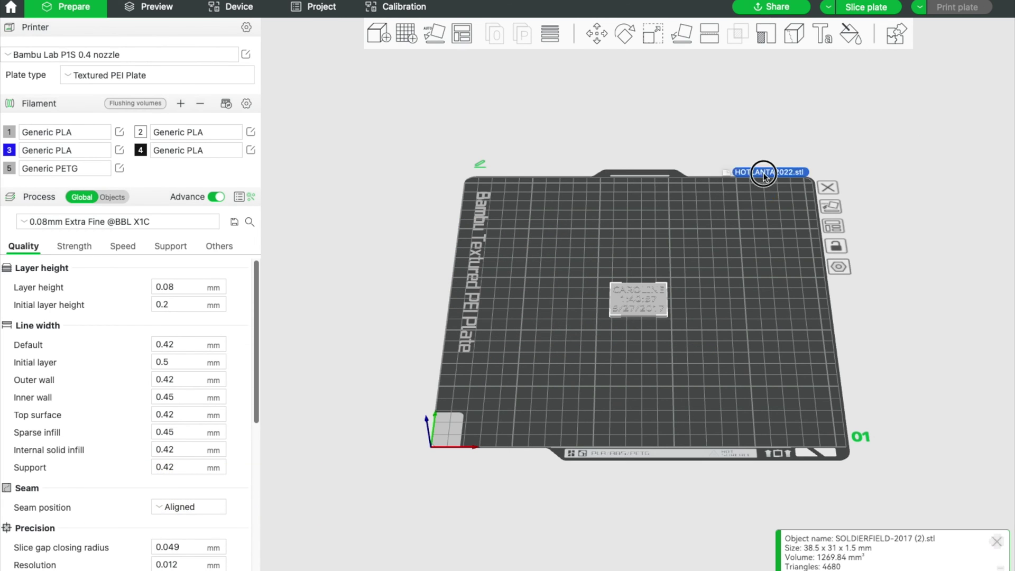
left_click_drag(724, 160, 632, 253)
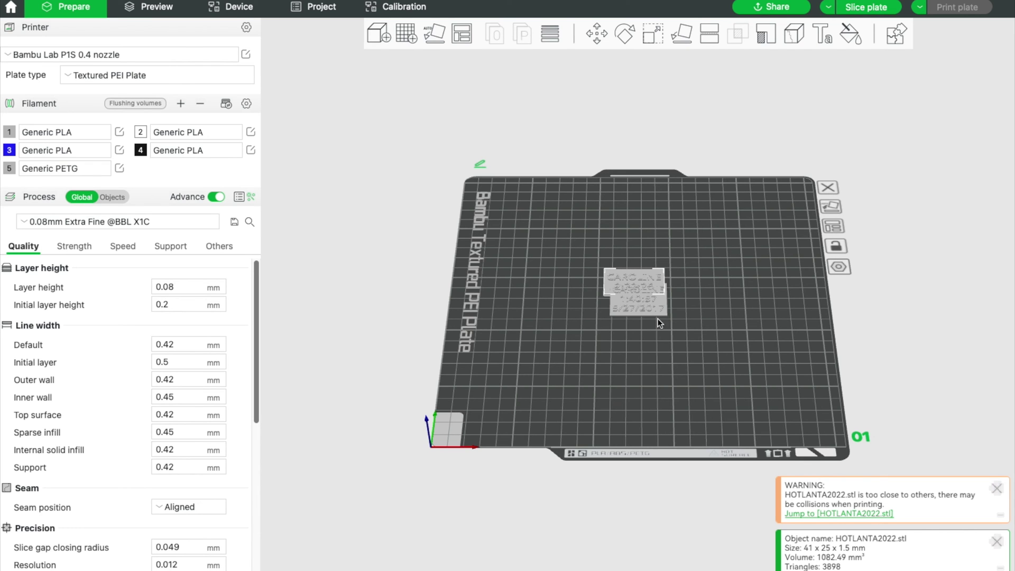
- Auto-arrange the two tags so they no longer overlap
scroll(656, 328, "up", 3)
scroll(656, 327, "up", 2)
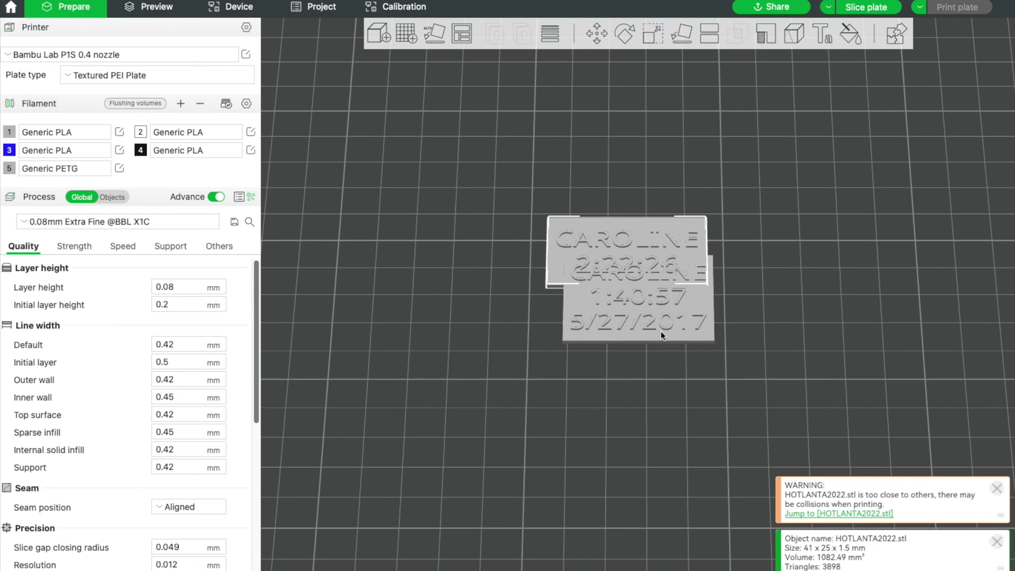
right_click(458, 38)
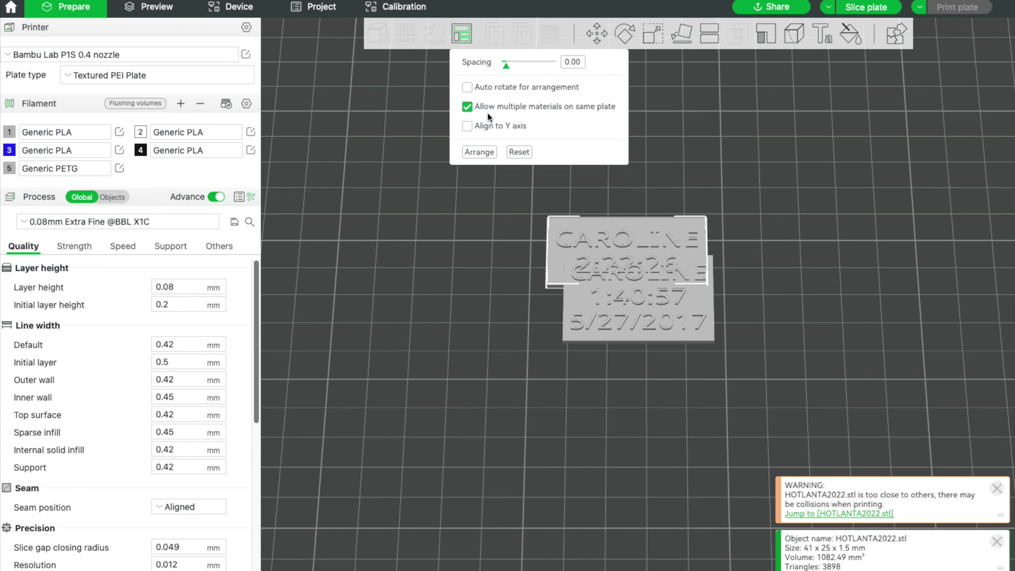
left_click(486, 154)
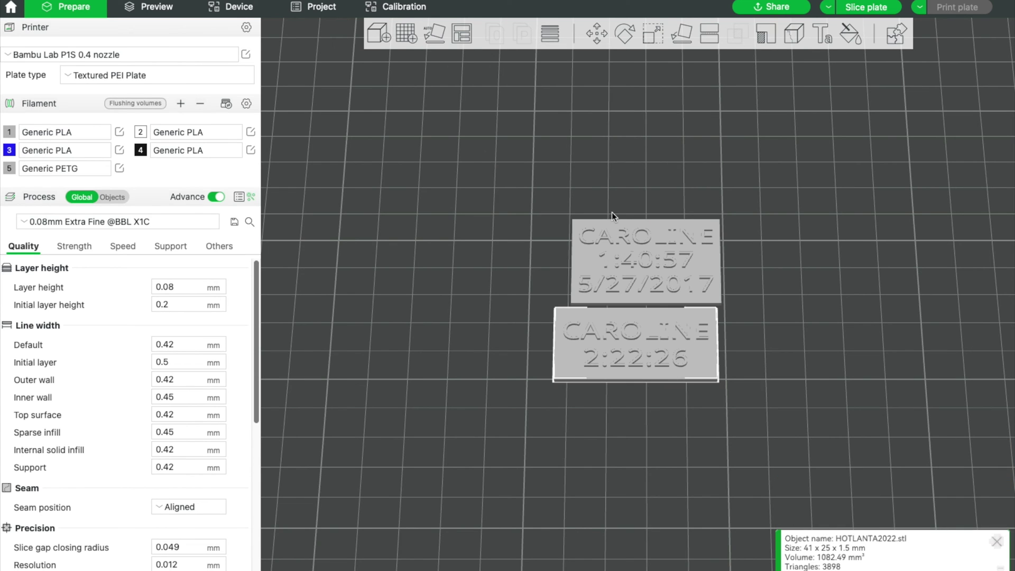
left_click(834, 389)
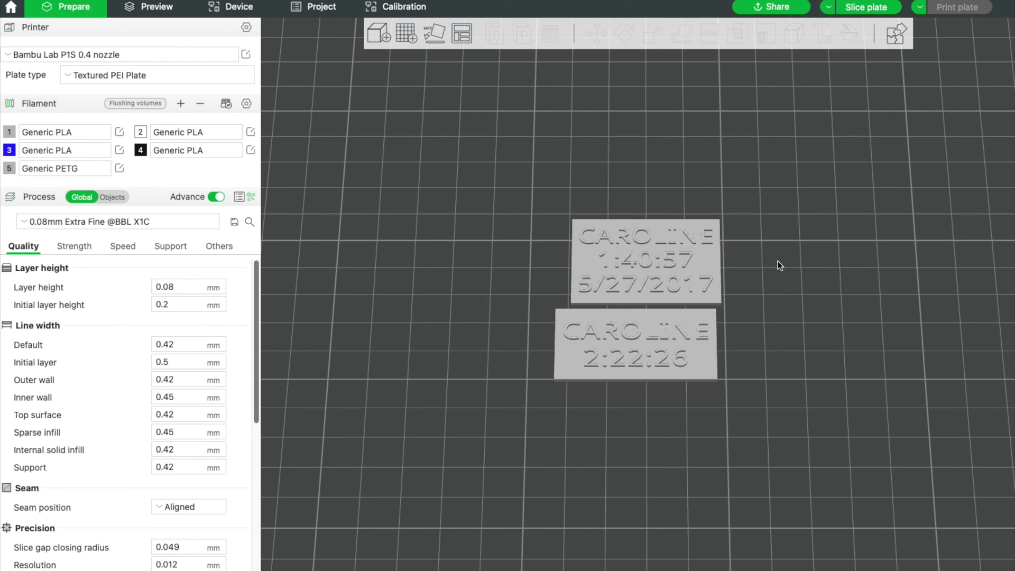
left_click(601, 285)
left_click(111, 198)
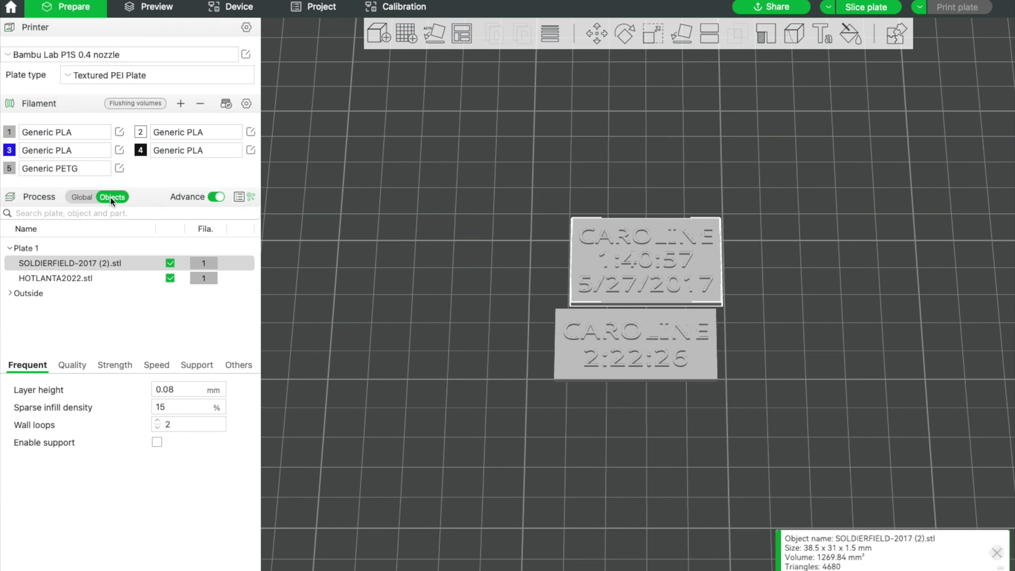
left_click(208, 264)
left_click(208, 264)
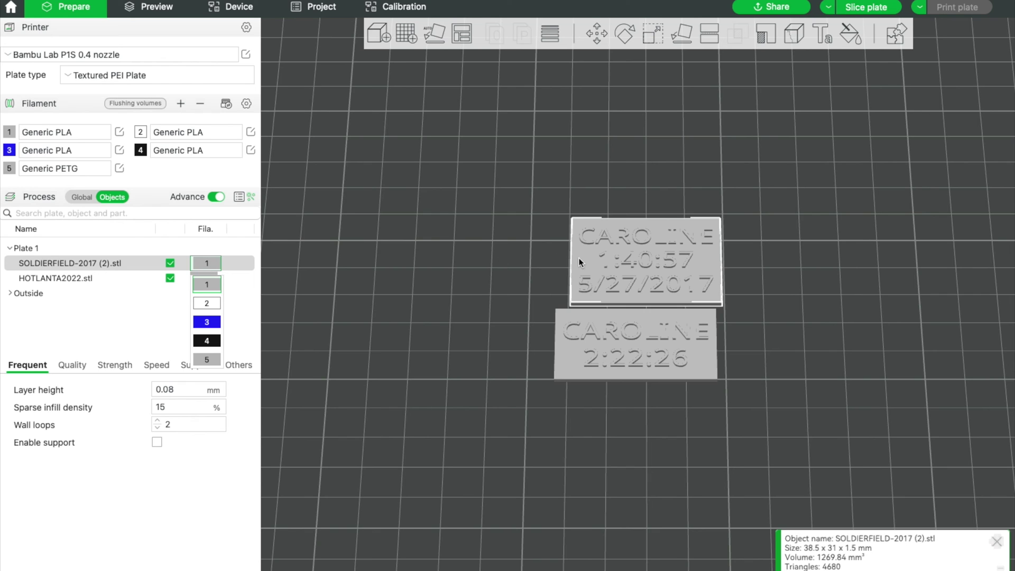
left_click(217, 263)
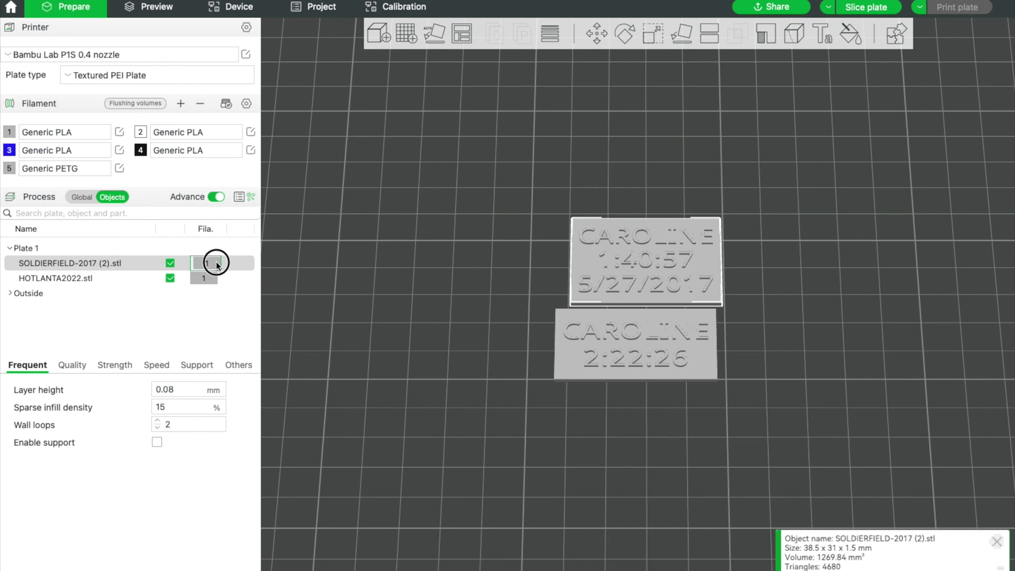
left_click(80, 198)
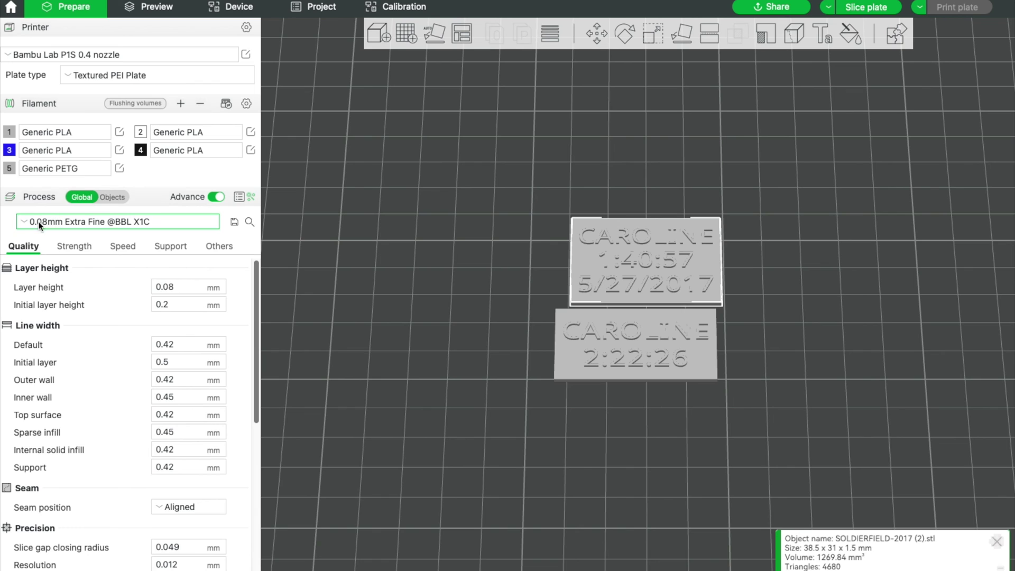
left_click(20, 222)
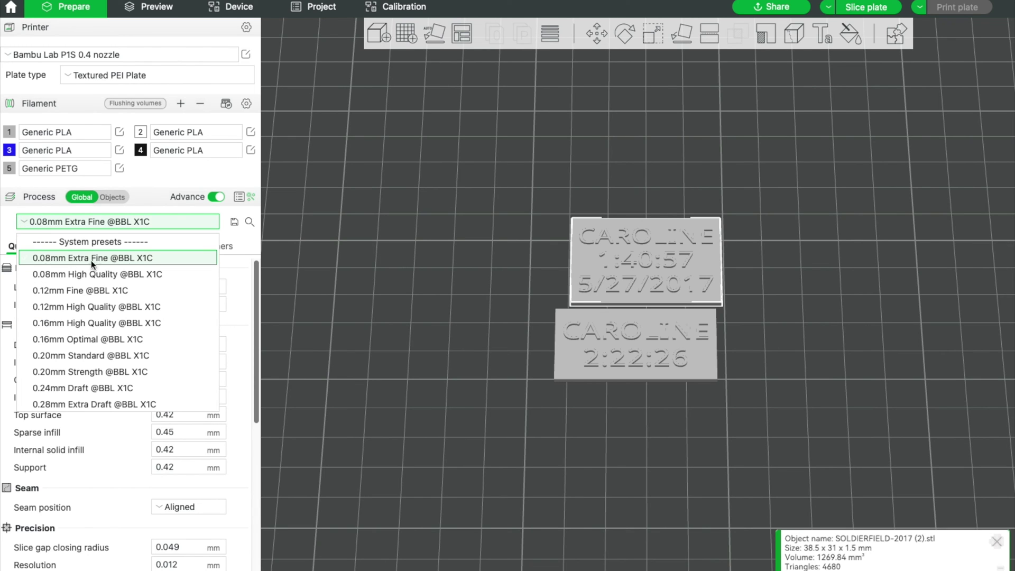
left_click(330, 252)
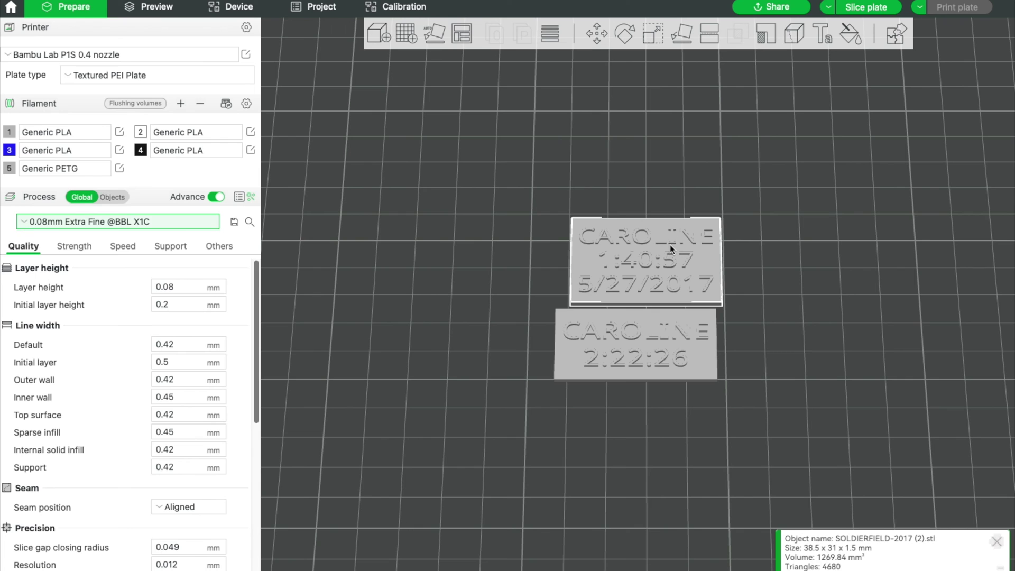
scroll(666, 277, "up", 3)
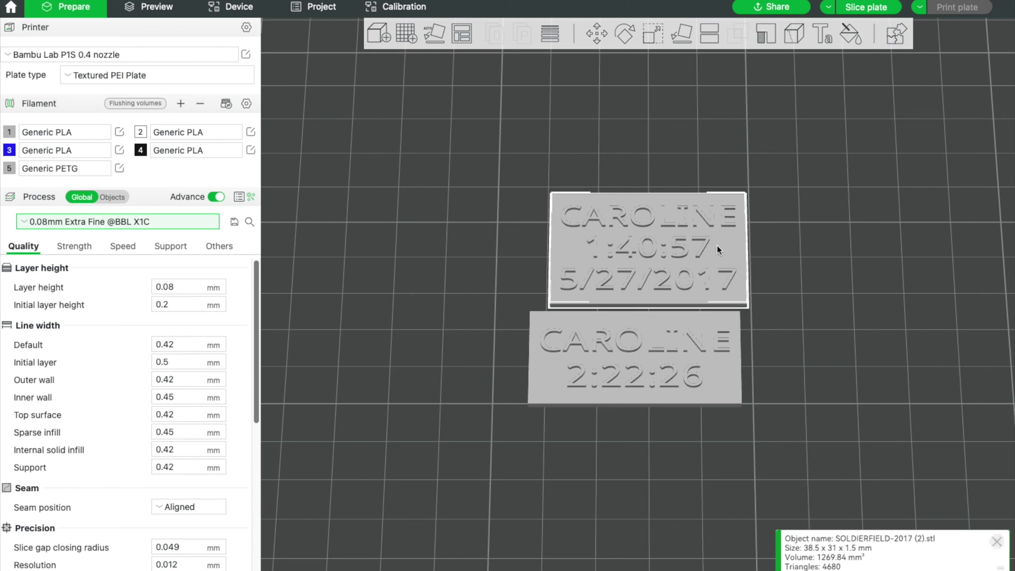
left_click(854, 37)
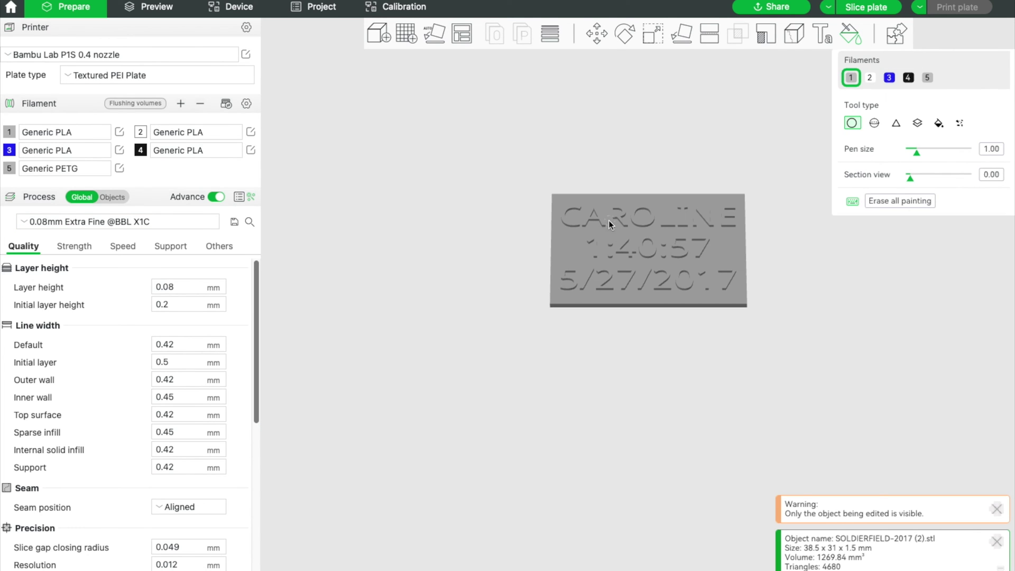
- Choose the Height range tool with black filament 4 and paint the first tag's raised letters
left_click(919, 124)
scroll(819, 204, "up", 3)
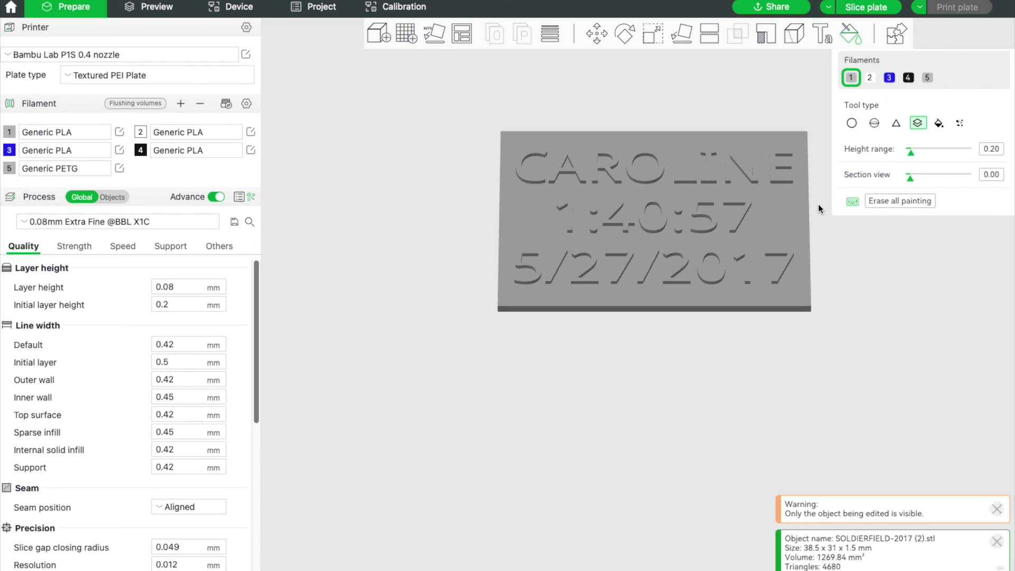
left_click(908, 78)
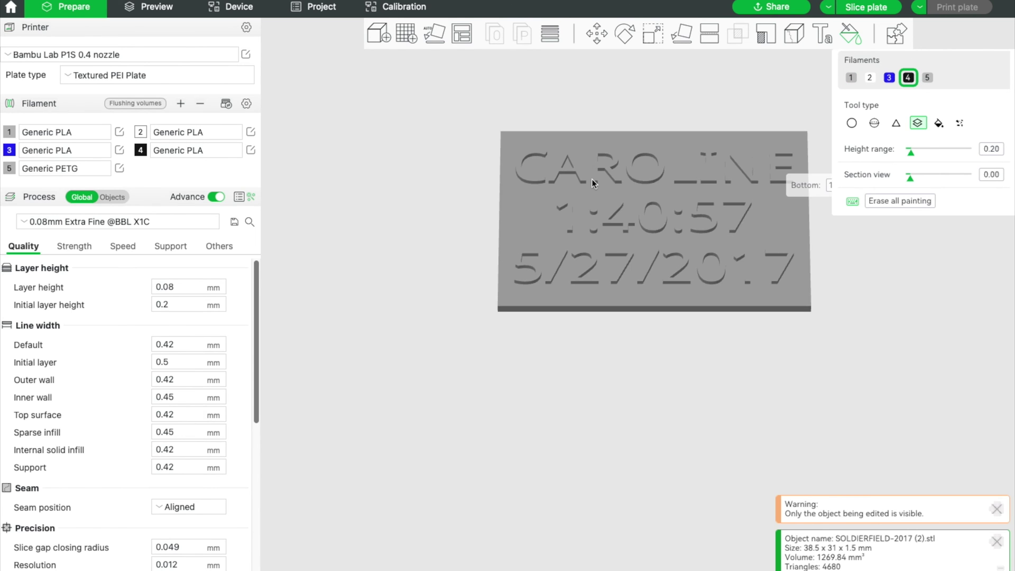
middle_click_drag(770, 211, 739, 232)
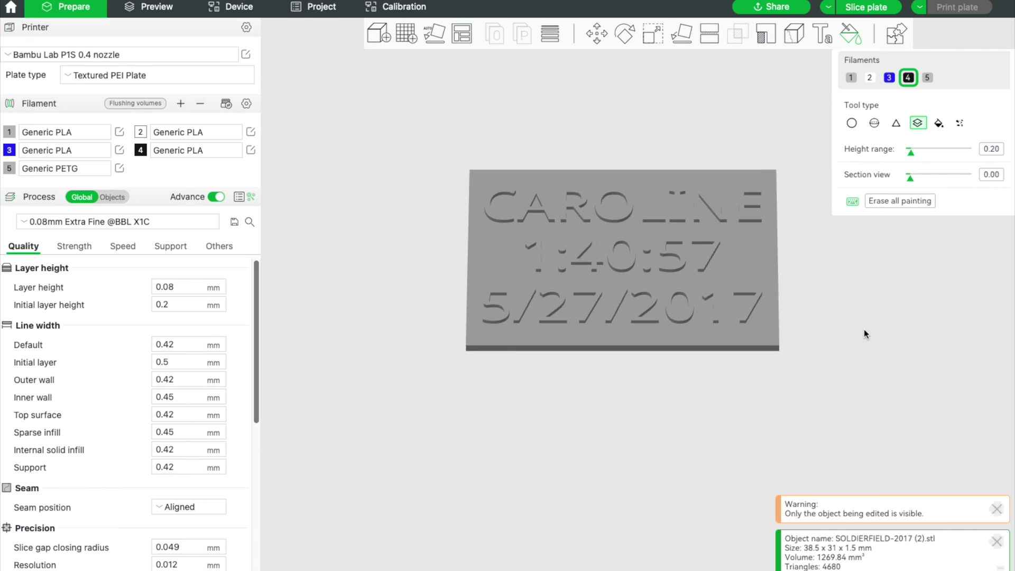
left_click_drag(855, 307, 826, 308)
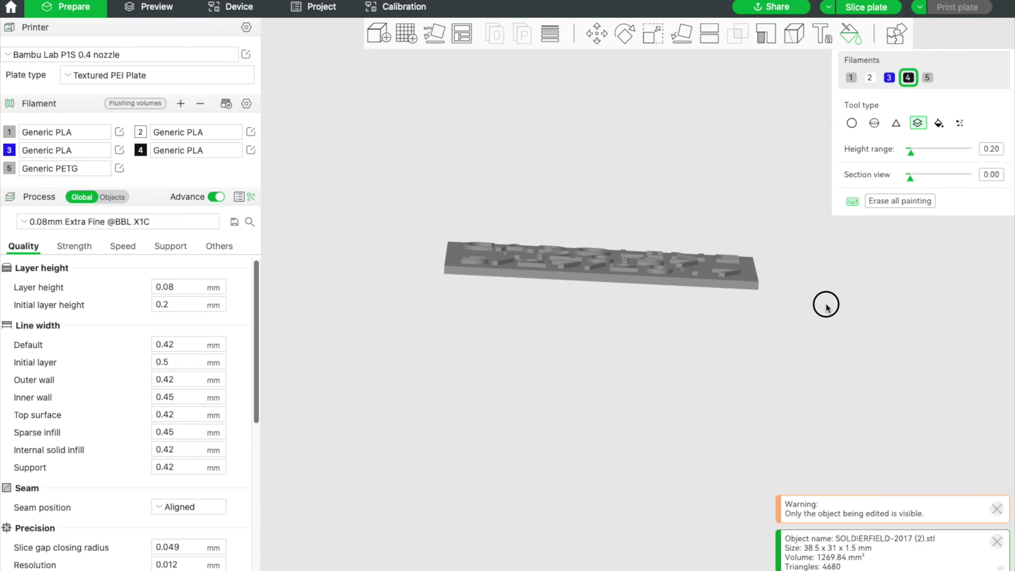
left_click(654, 274)
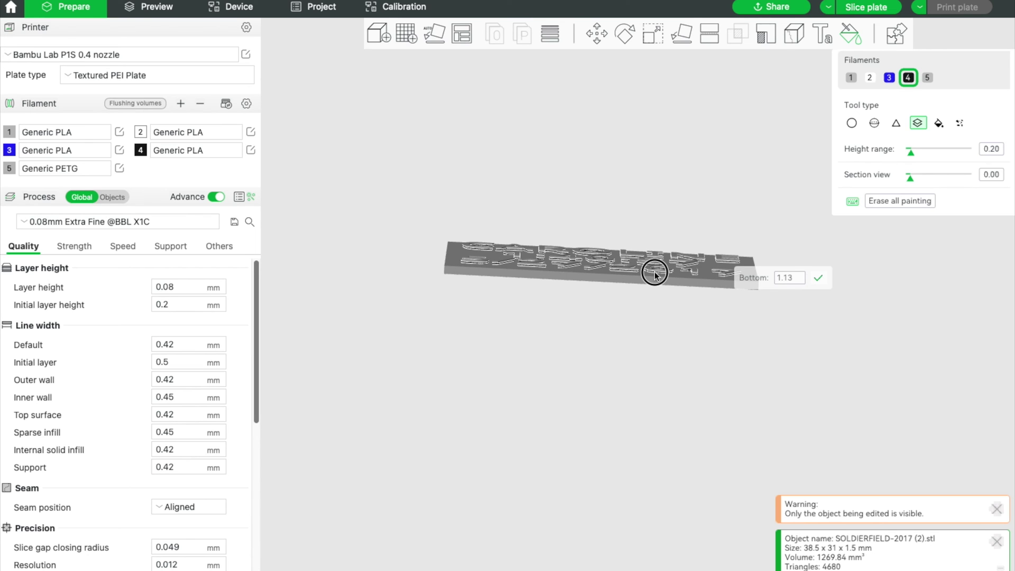
left_click(655, 270)
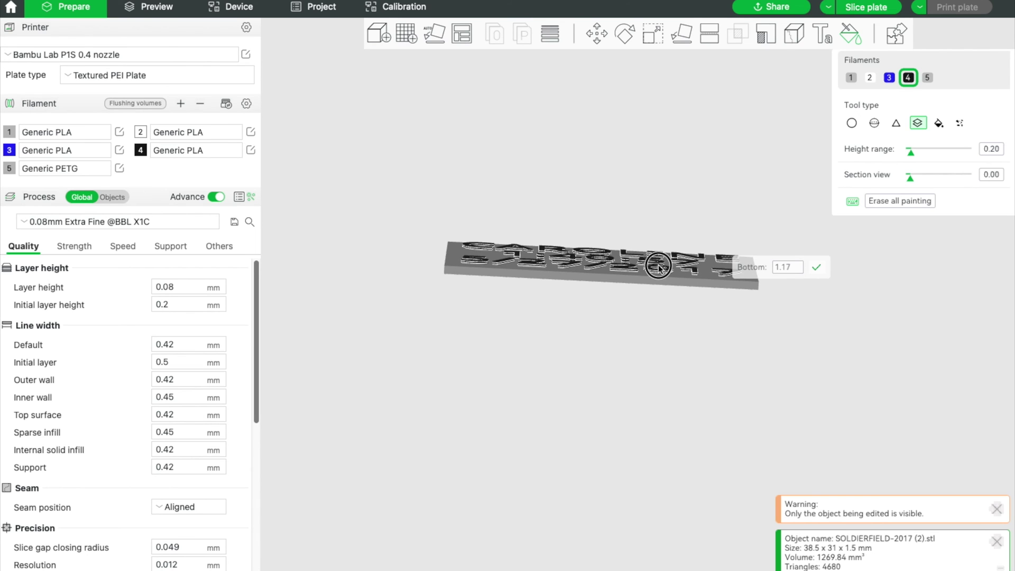
middle_click_drag(690, 324, 696, 356)
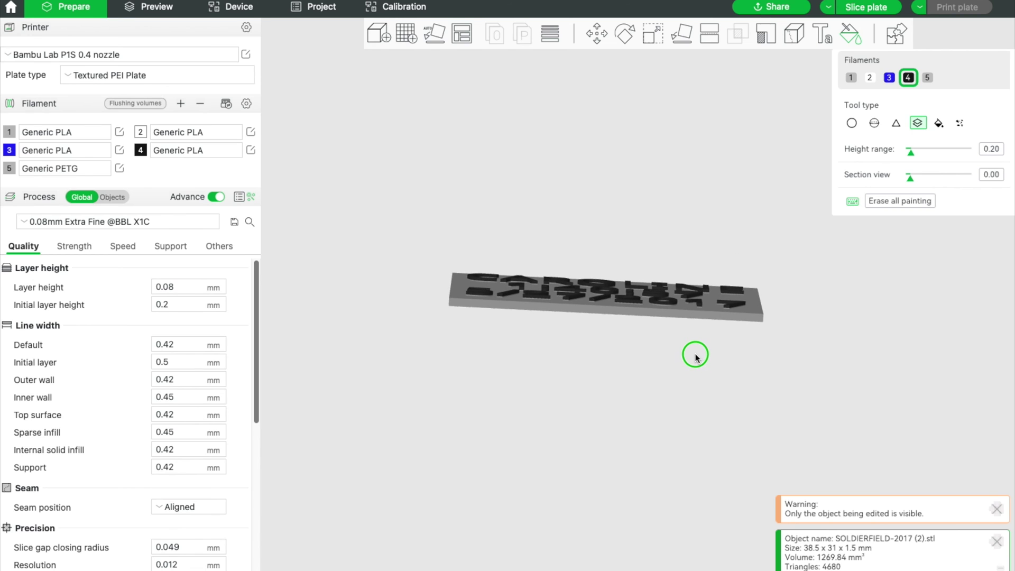
left_click_drag(696, 351, 741, 306)
- Set the height-range bottom to 1.1 mm (after trying 1.04), apply it, and exit painting
left_click(788, 306)
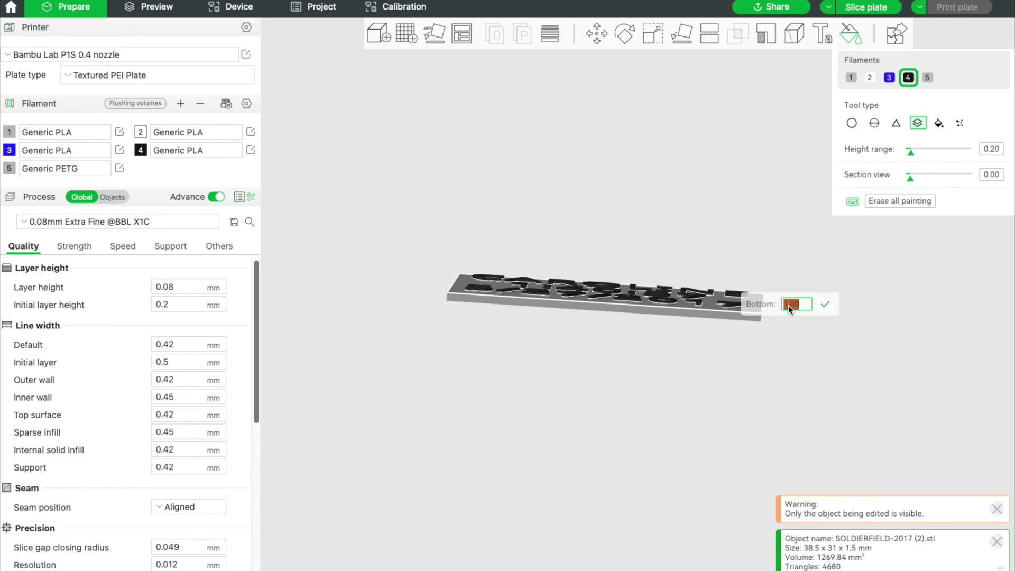
type("1.04")
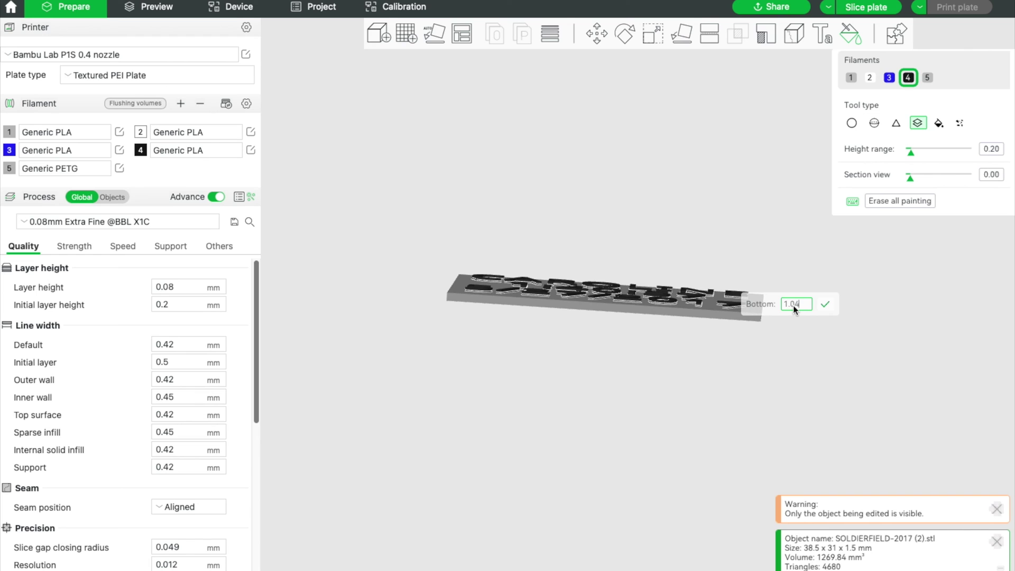
left_click(823, 308)
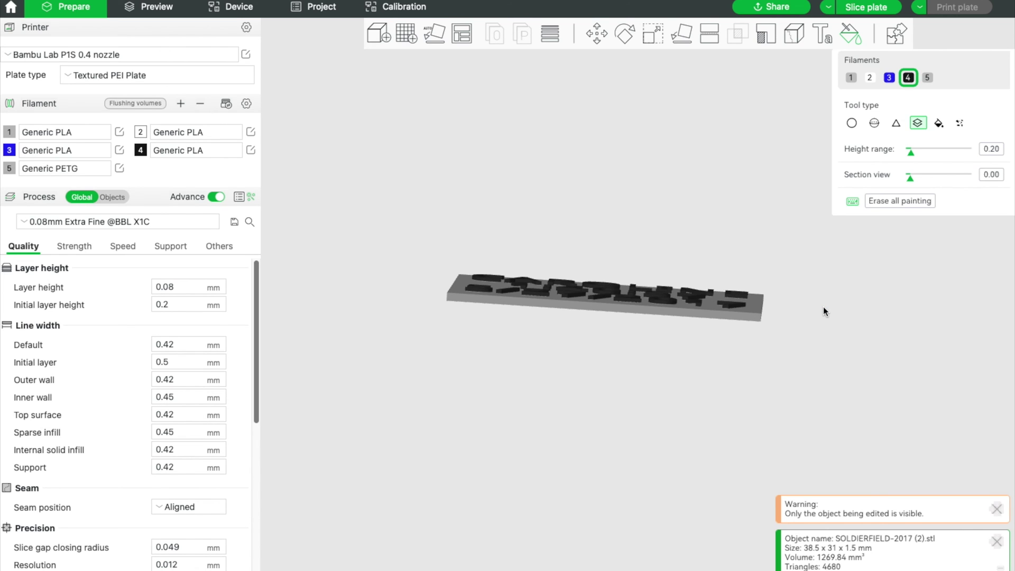
mouse_move(700, 312)
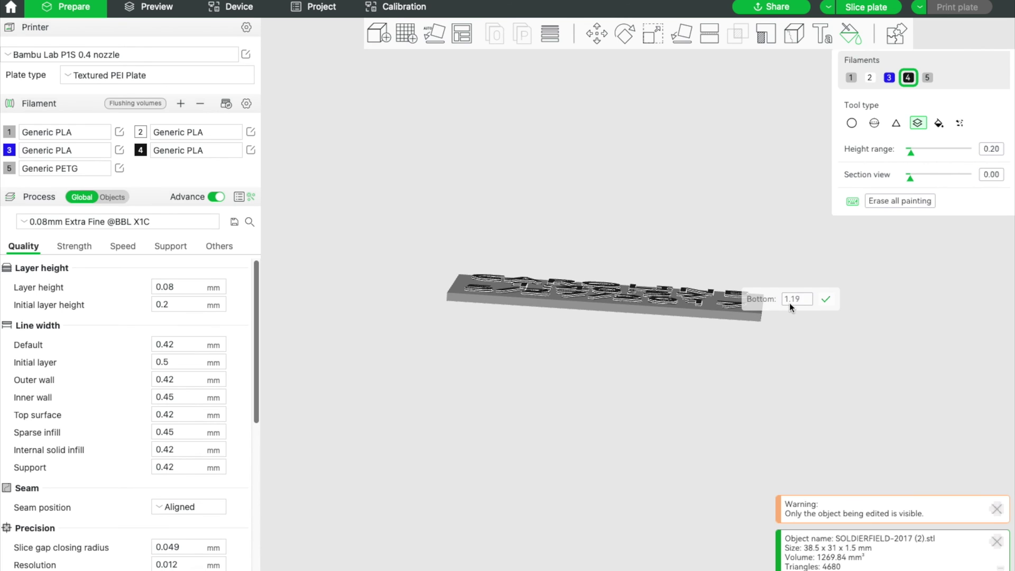
left_click(790, 301)
type("1.")
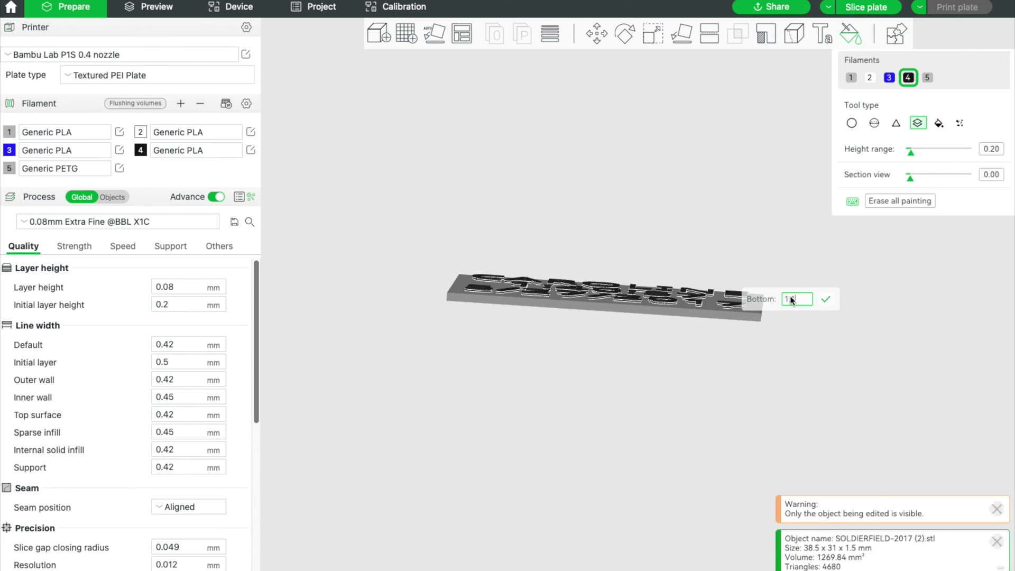
type("10")
left_click(824, 300)
scroll(684, 310, "up", 5)
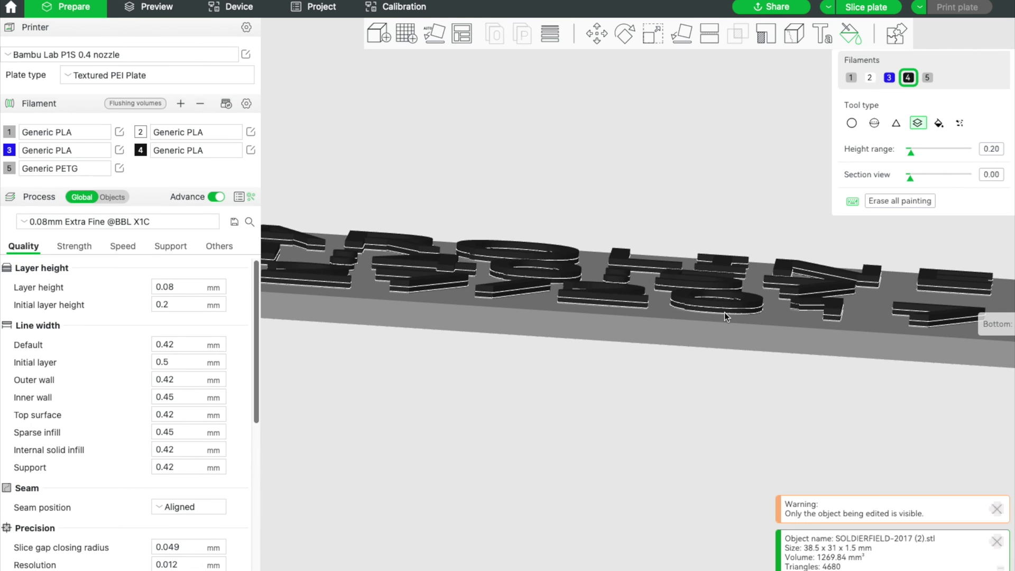
key("Escape")
- Select the second tag, paint its raised lettering black with filament 4, and slice the plate
scroll(721, 399, "up", 5)
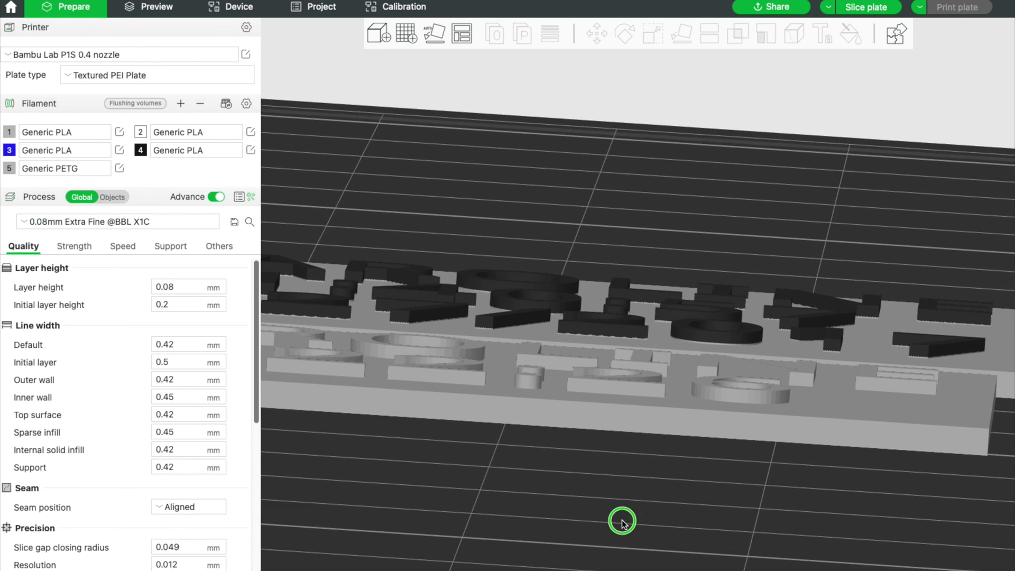
scroll(664, 462, "down", 5)
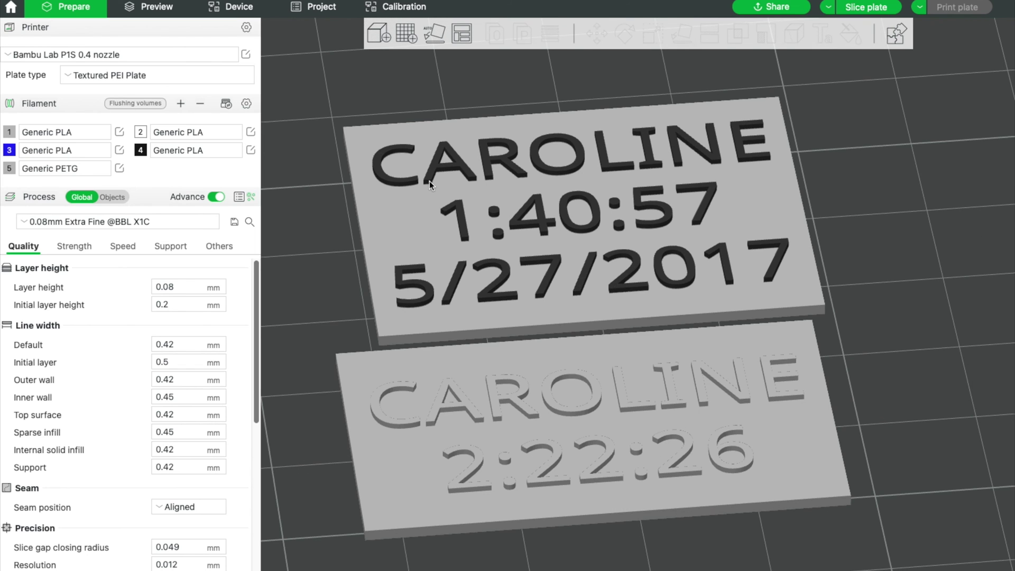
left_click_drag(310, 242, 762, 442)
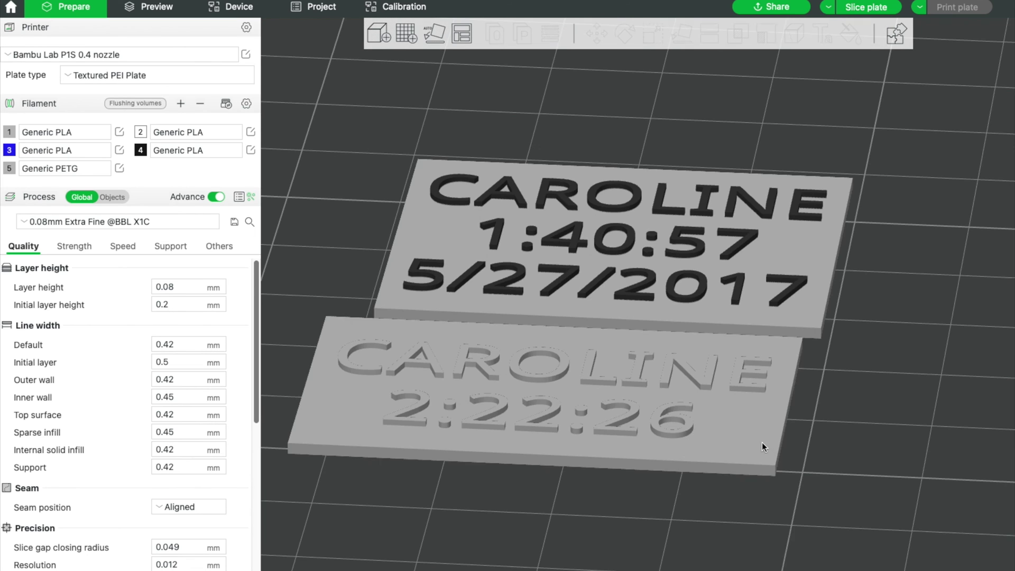
left_click(762, 442)
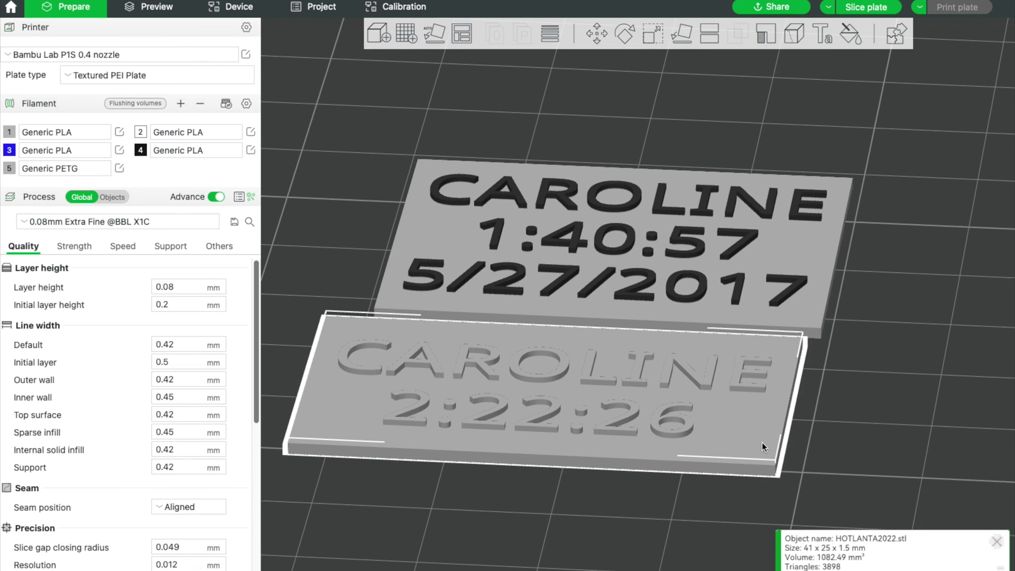
left_click(850, 33)
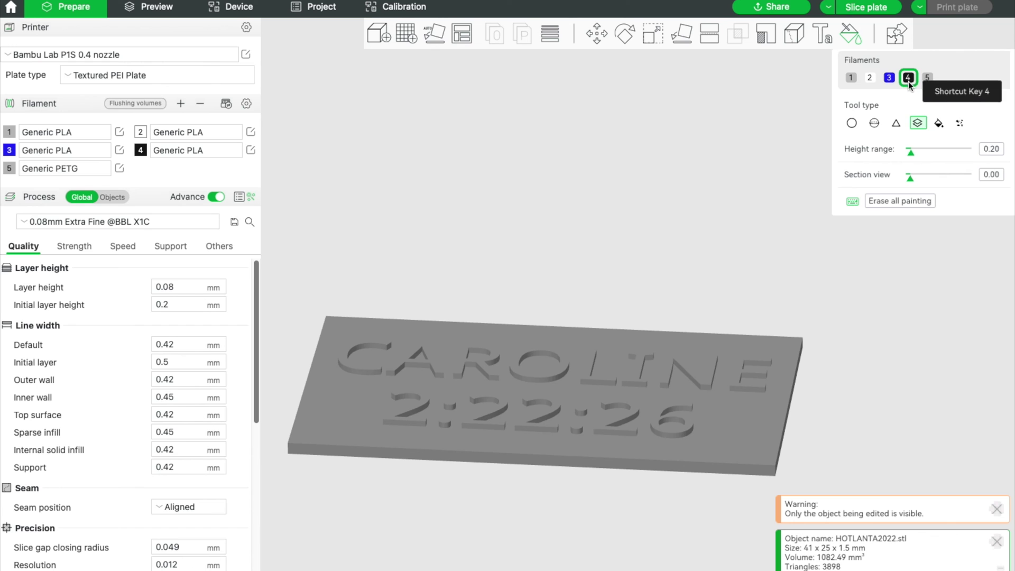
left_click(665, 440)
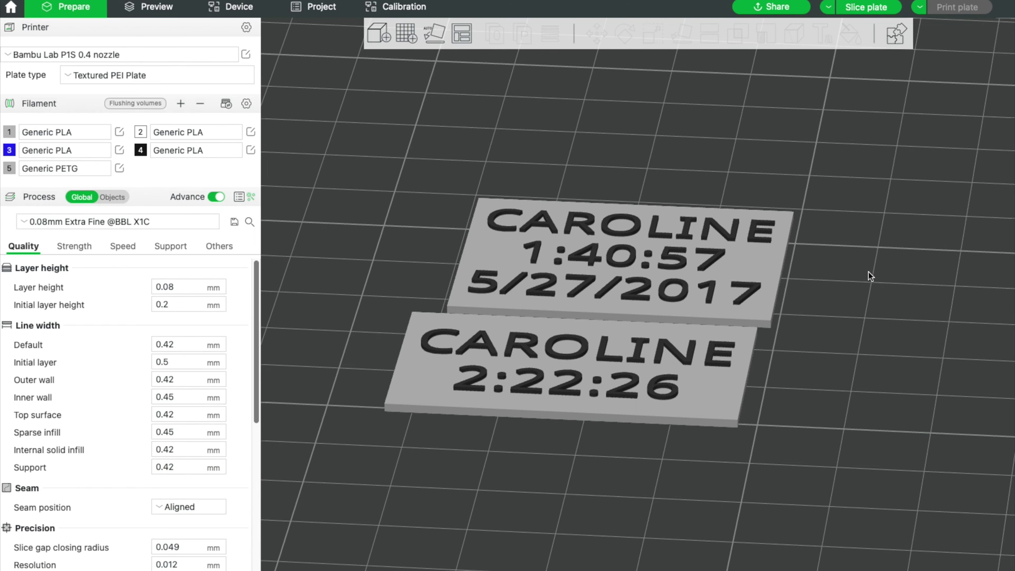
left_click(859, 9)
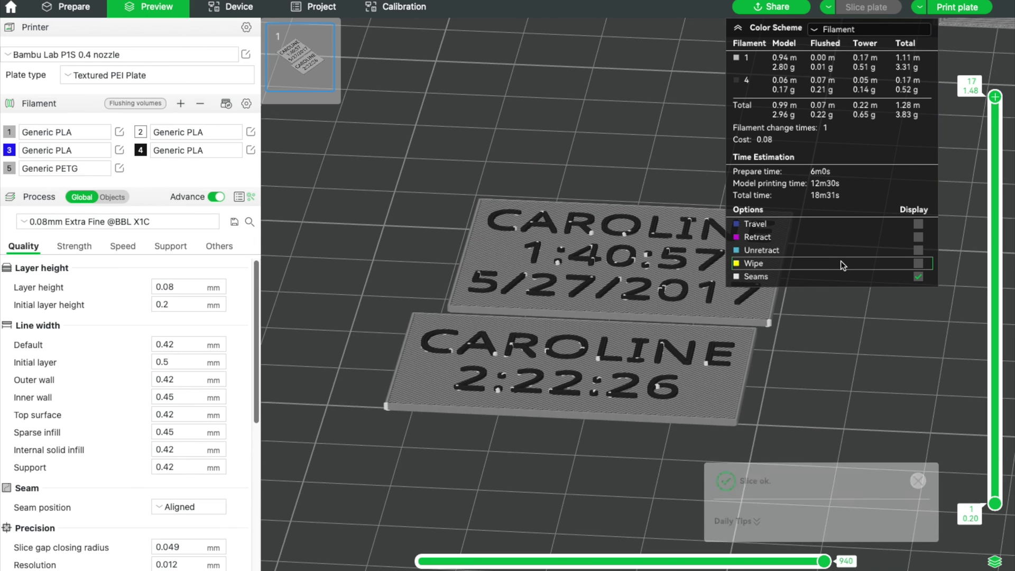
- In the sliced preview, uncheck Seams in the Color Scheme legend to hide the seam markers
left_click(737, 29)
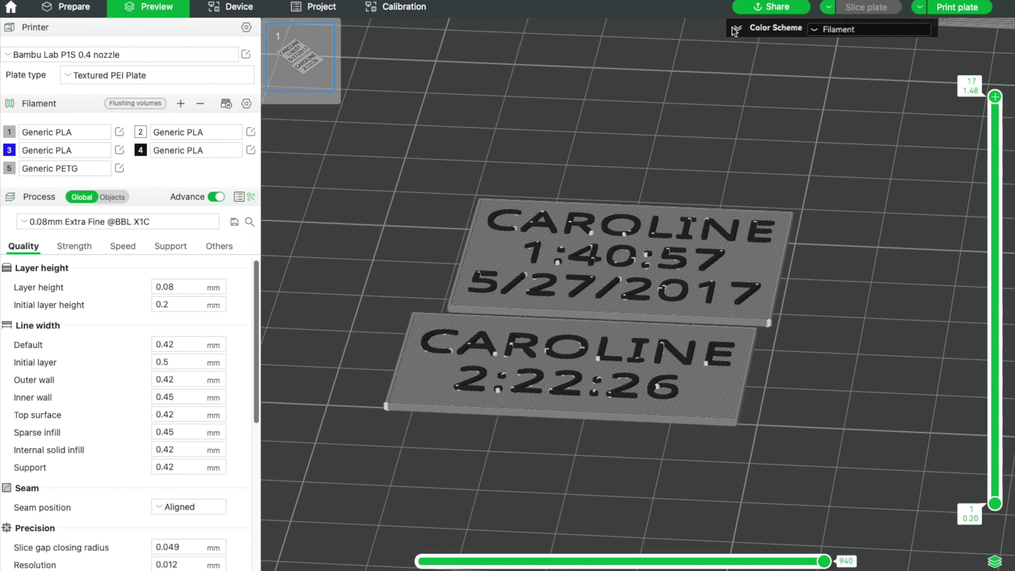
left_click(736, 28)
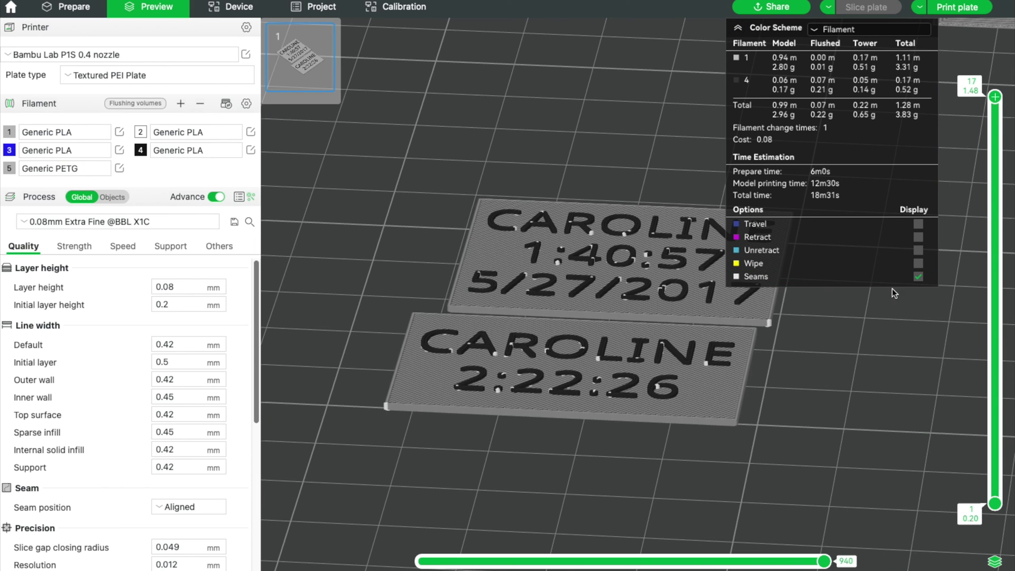
left_click(918, 277)
left_click(738, 29)
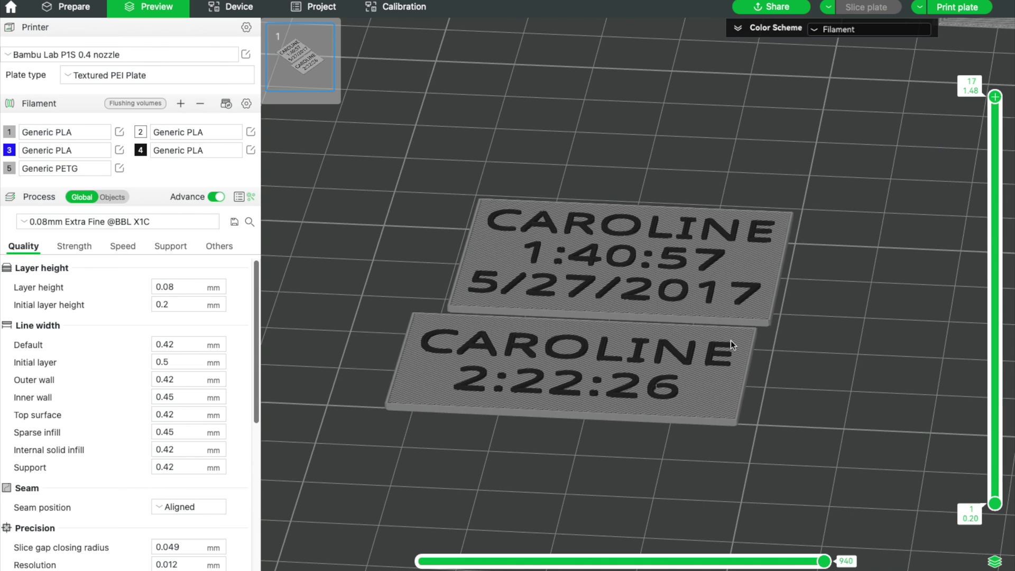
key("l")
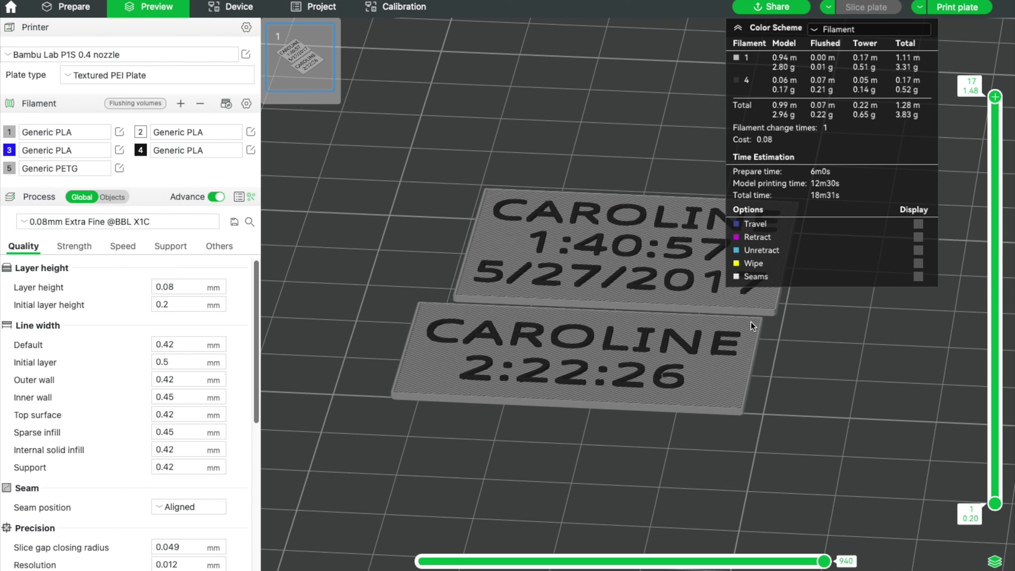
left_click(953, 12)
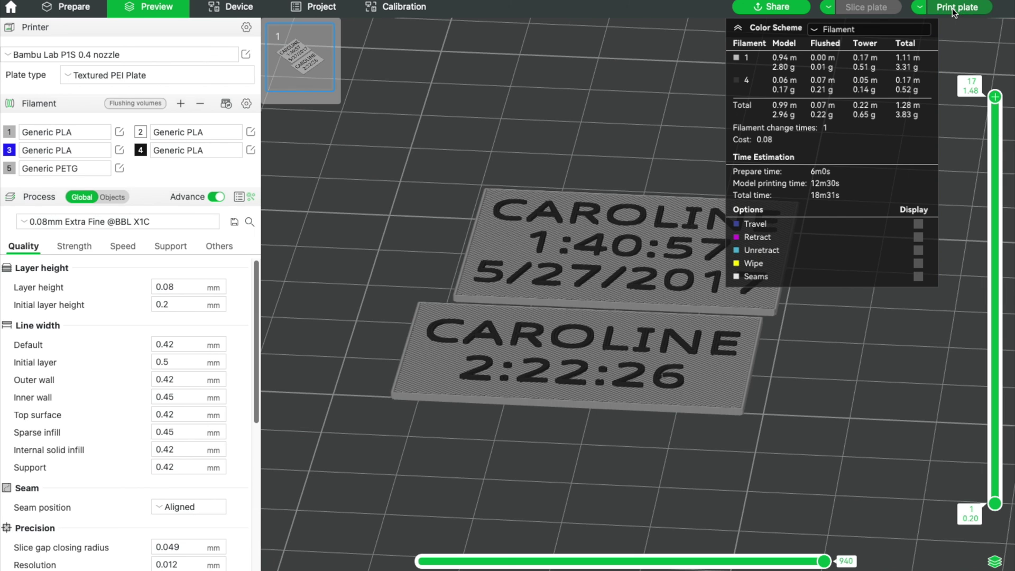
- Name the print job BACKTAGS and send it to the printer
left_click(485, 129)
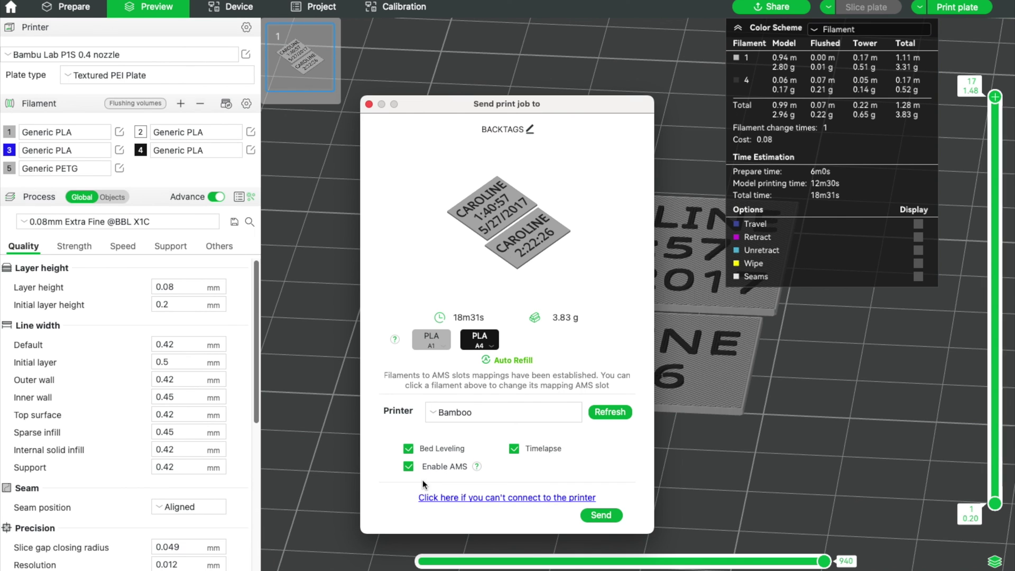
left_click(608, 516)
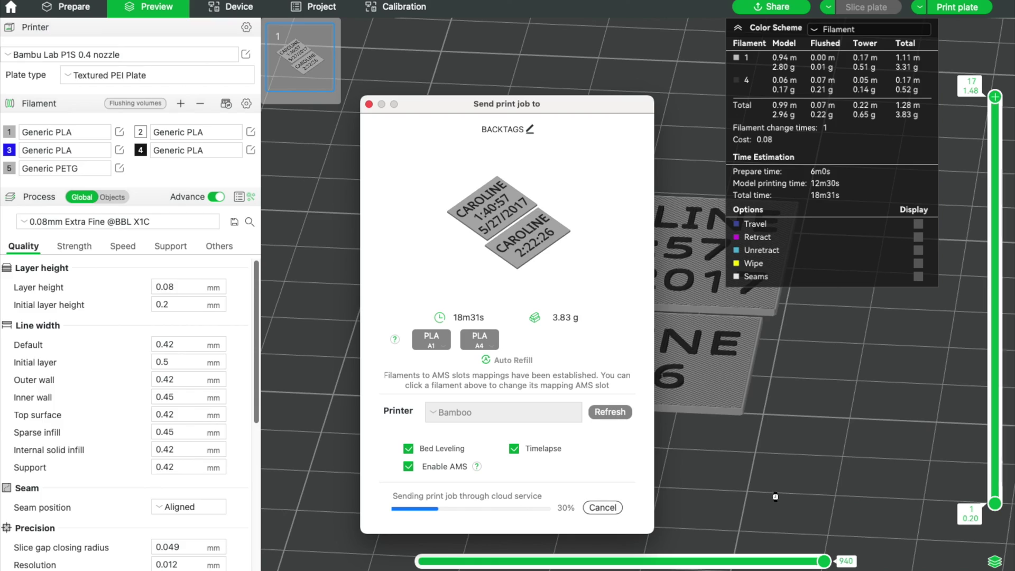